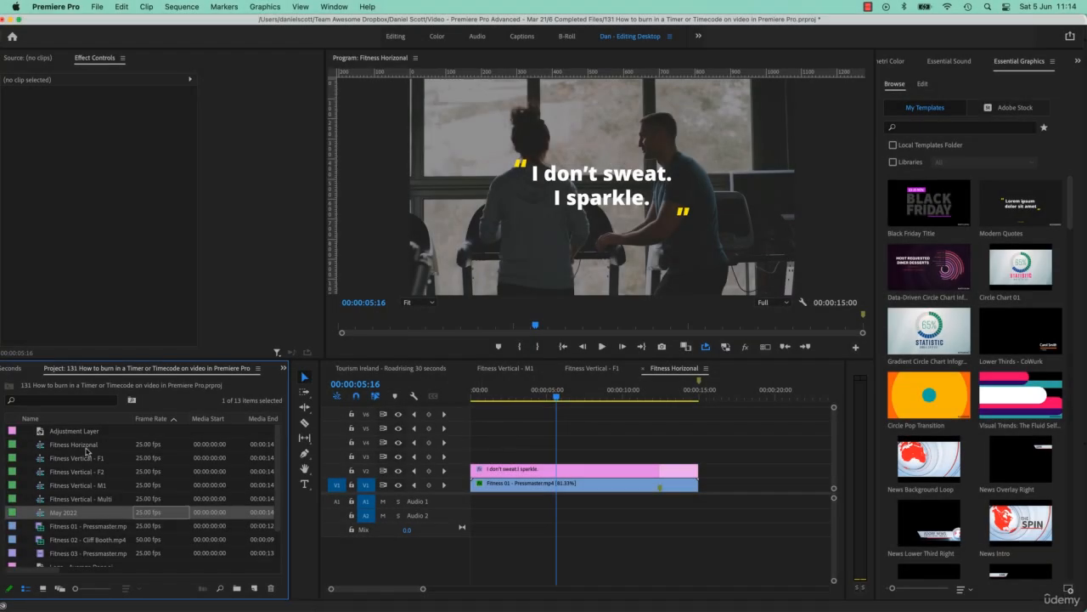
Step: Queue the five Fitness sequences, from Fitness Horizonal to Fitness Vertical - Multi, in Media Encoder as H.264 and start encoding
{"action": "left_click", "coordinate": [85, 445]}
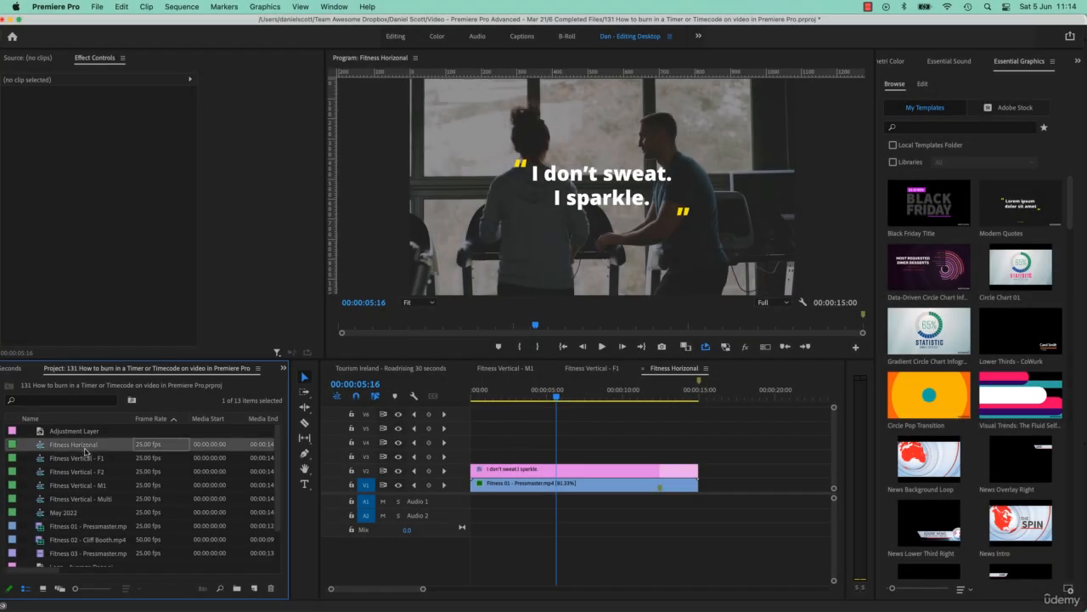
{"action": "left_click", "coordinate": [91, 500], "text": "shift"}
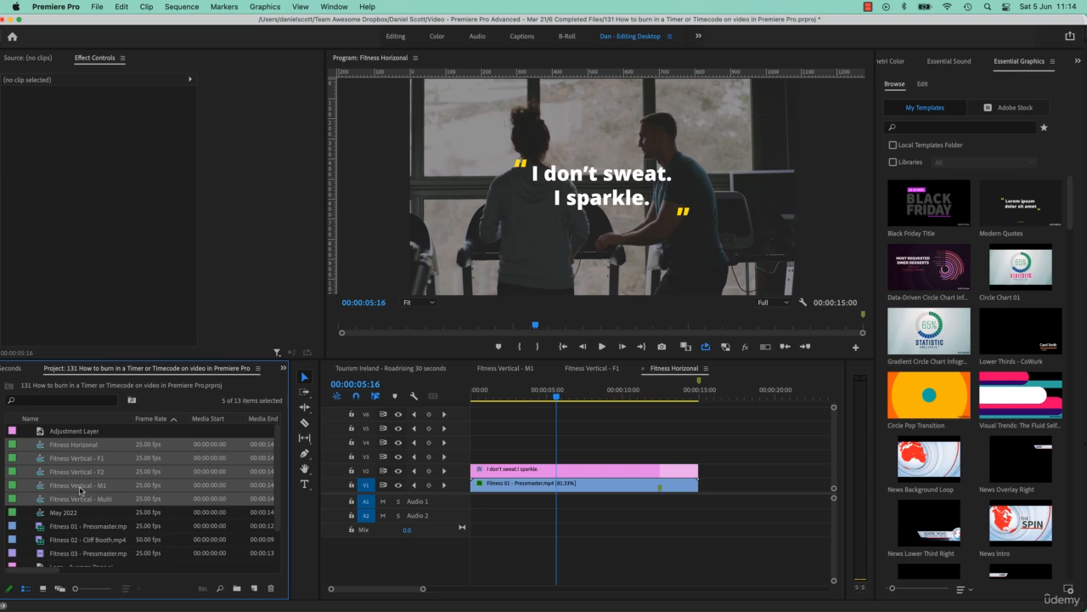
{"action": "right_click", "coordinate": [80, 488]}
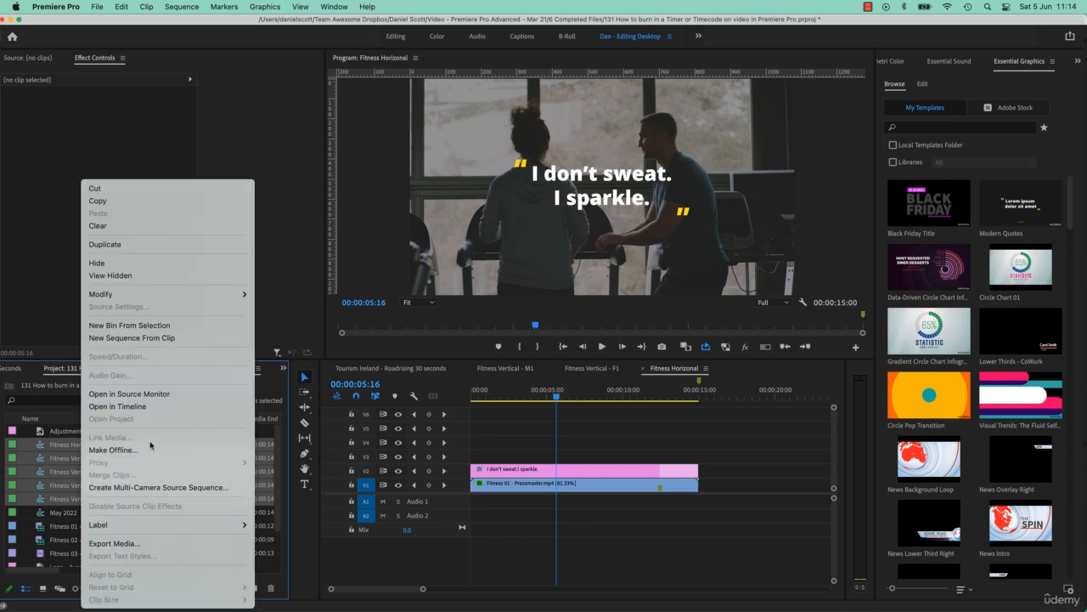
{"action": "left_click", "coordinate": [113, 543]}
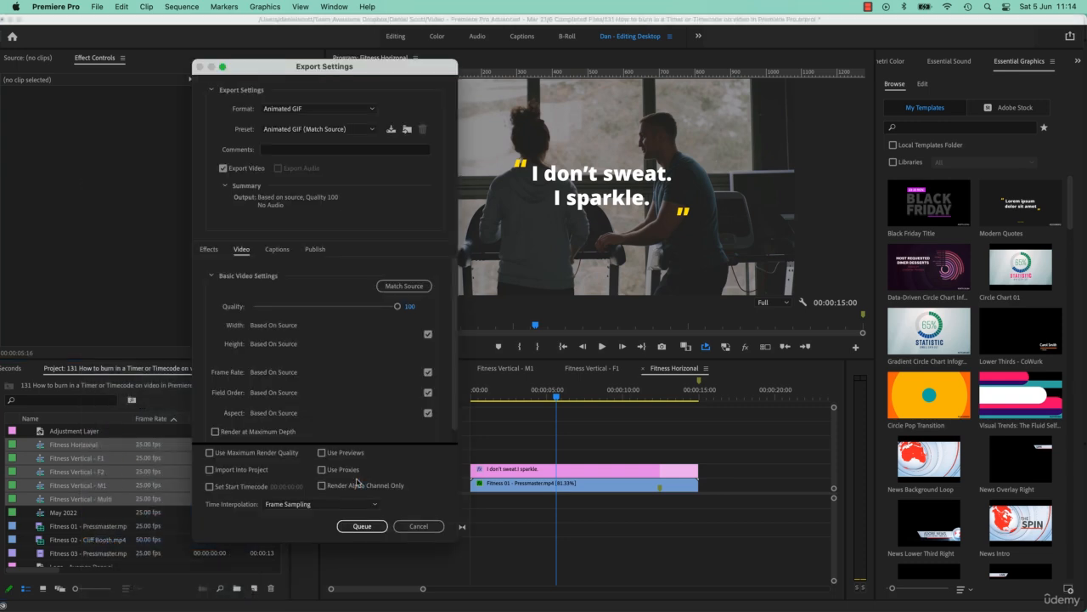
{"action": "left_click", "coordinate": [346, 110]}
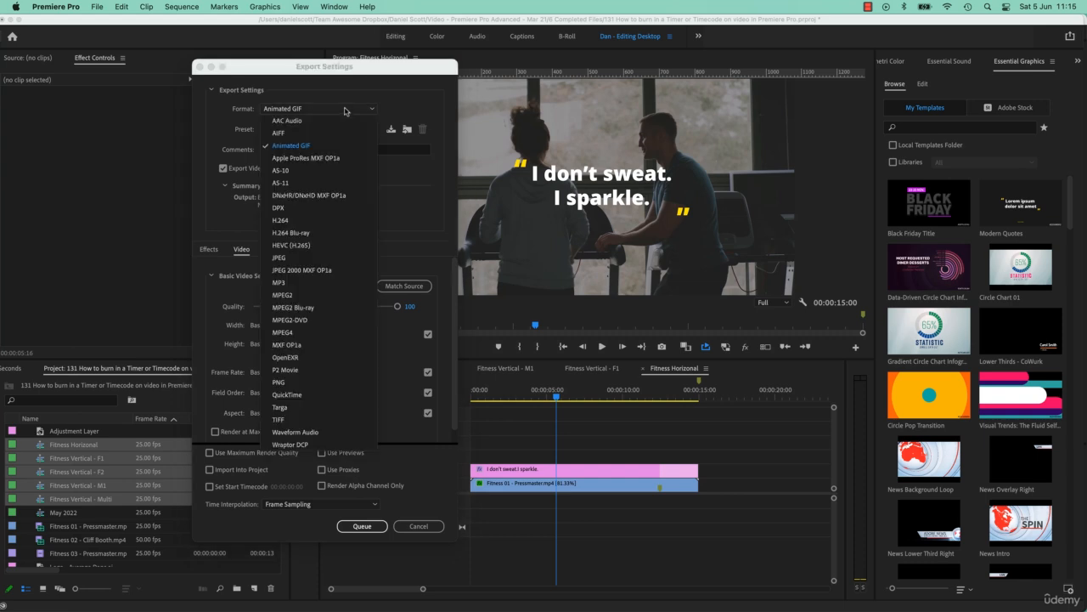
{"action": "left_click", "coordinate": [313, 219]}
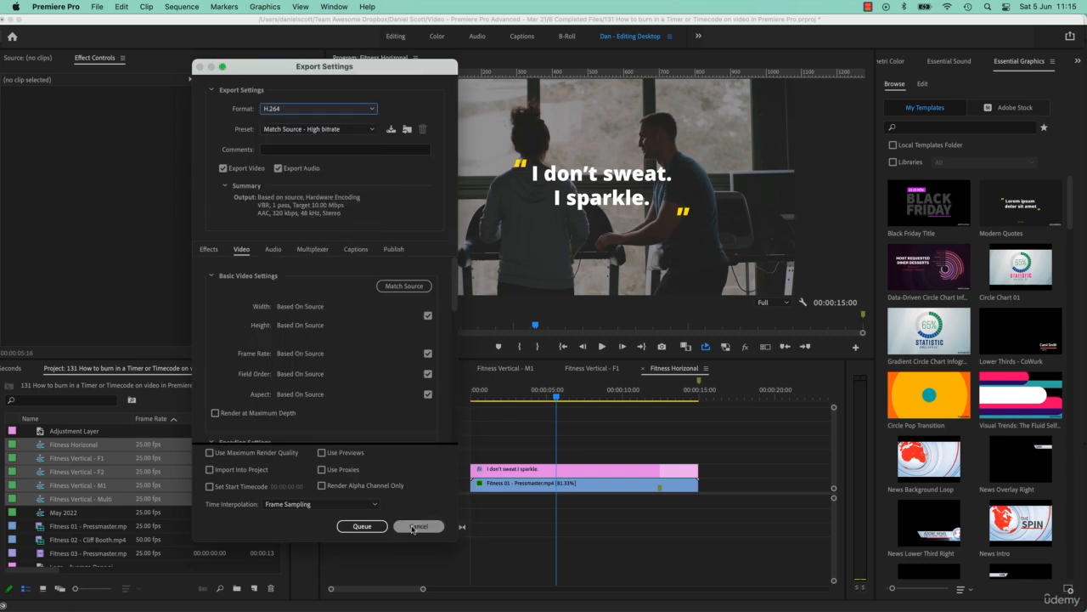
{"action": "left_click", "coordinate": [362, 526]}
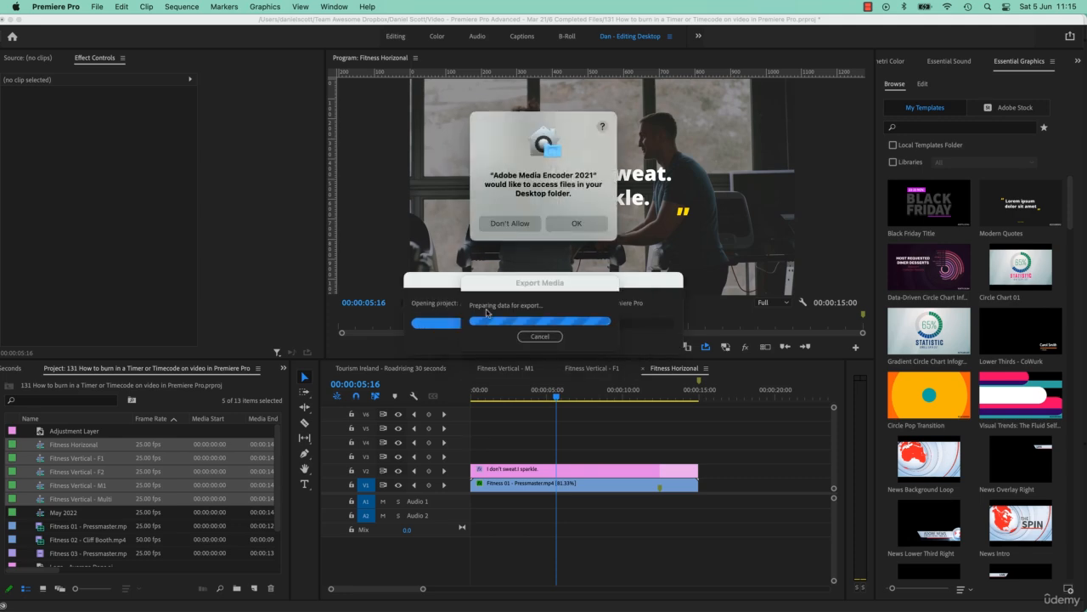
{"action": "left_click", "coordinate": [576, 224]}
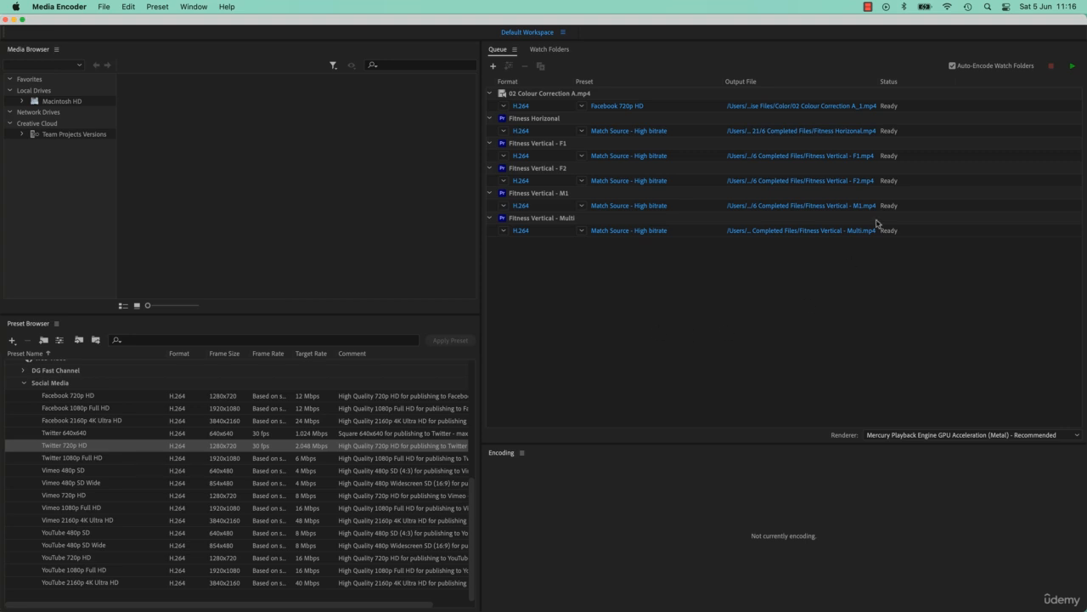
{"action": "left_click", "coordinate": [1072, 67]}
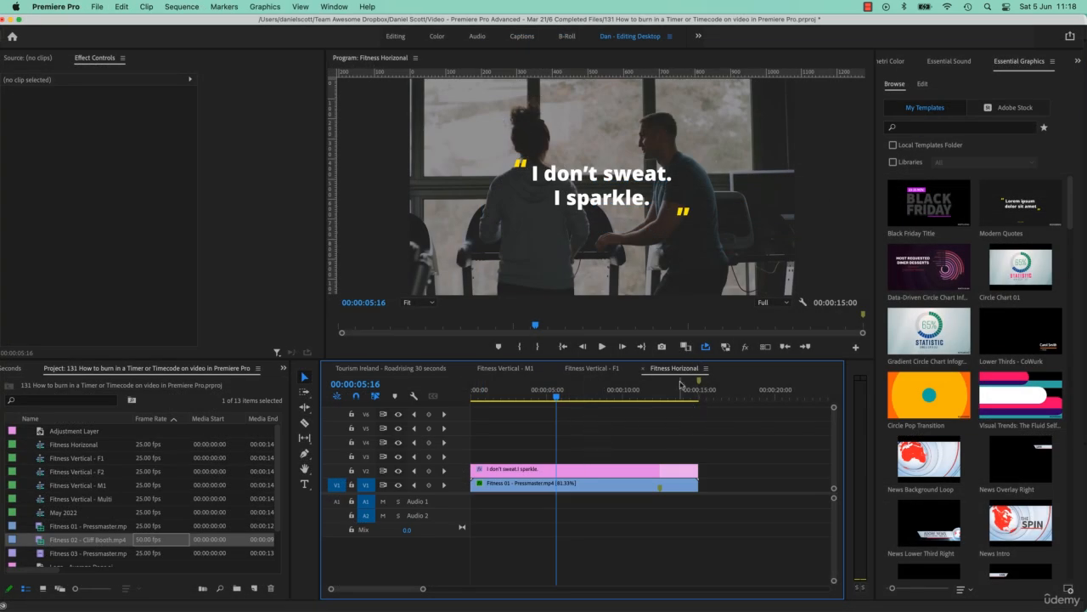
Step: Send the open Fitness Horizonal sequence to the Media Encoder queue and set its preset to Match Source - Adaptive High Bitrate
{"action": "key", "text": "super+m"}
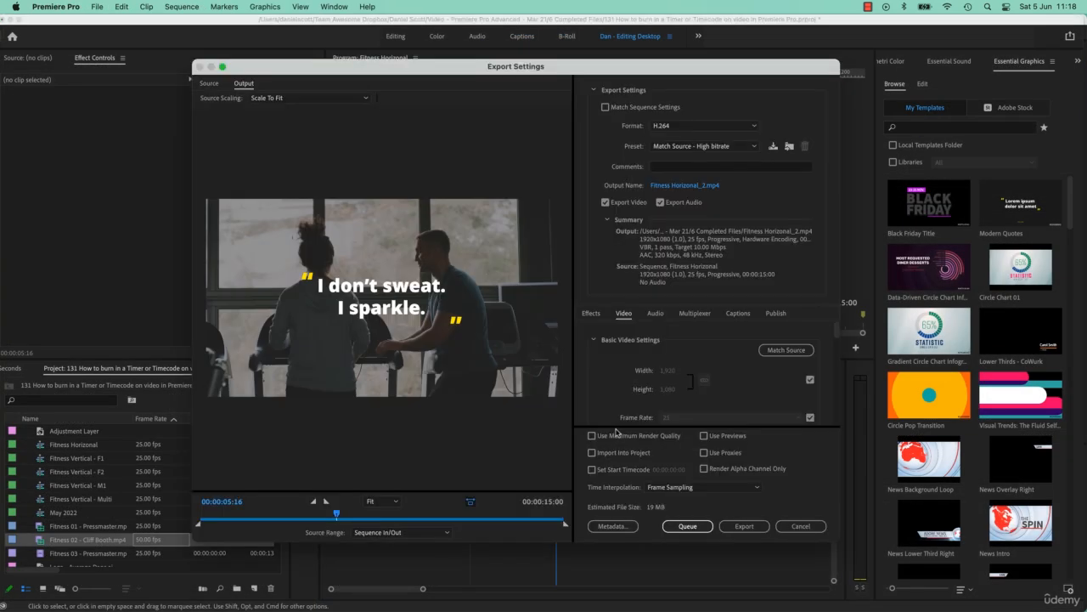
{"action": "left_click", "coordinate": [687, 531]}
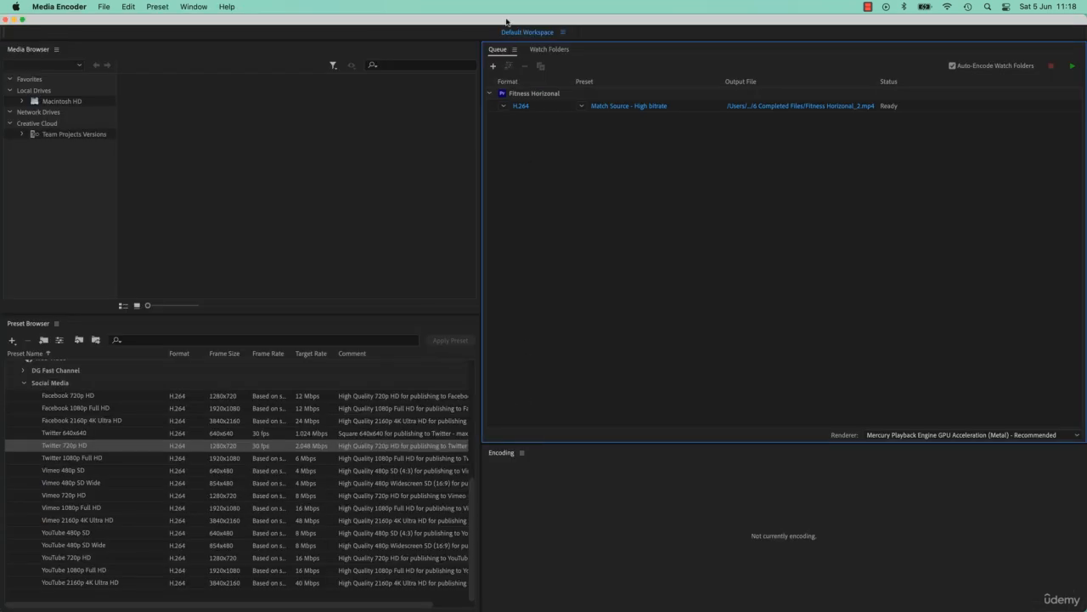
{"action": "left_click", "coordinate": [539, 95]}
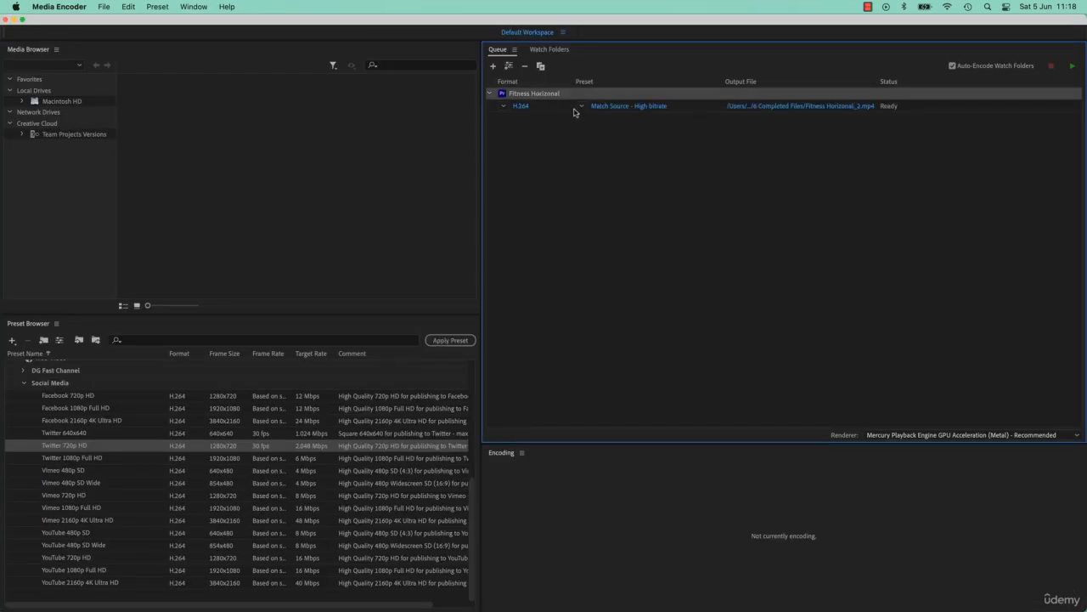
{"action": "left_click", "coordinate": [582, 107]}
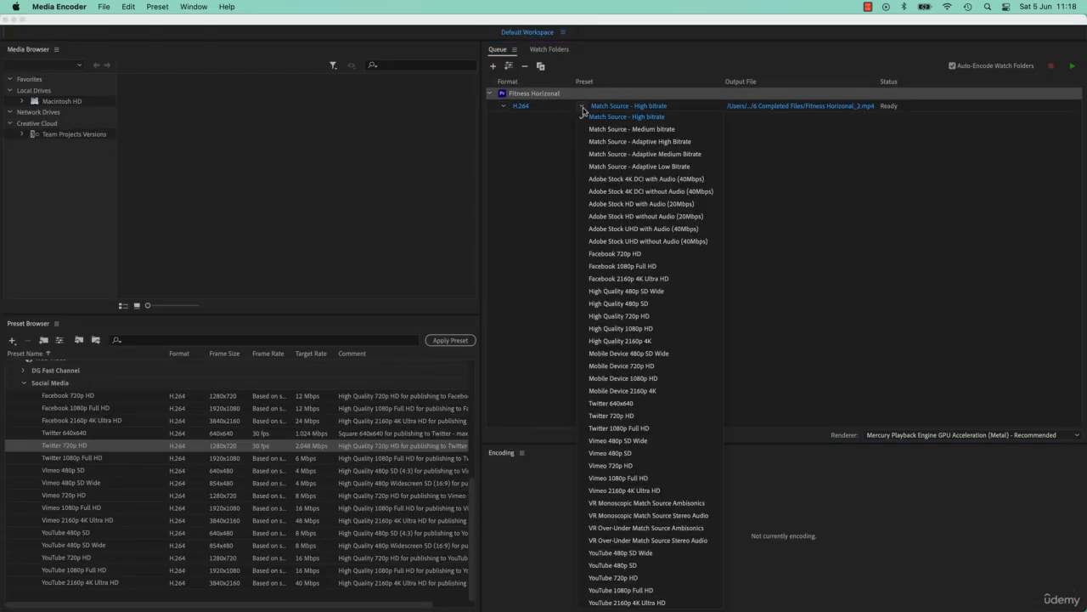
{"action": "left_click", "coordinate": [604, 143]}
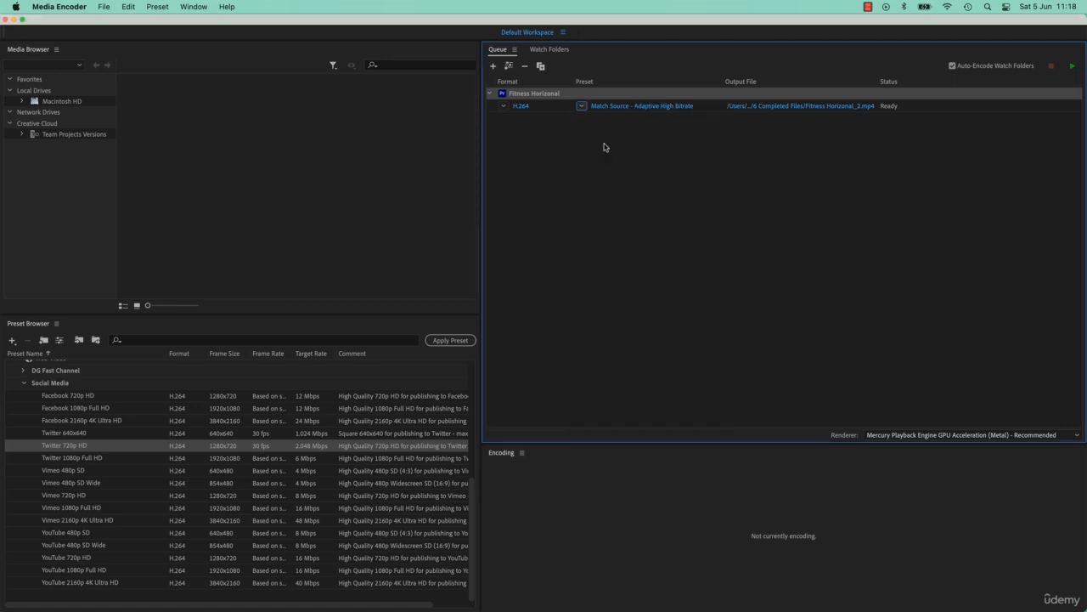
Step: Add two more outputs to the queued Fitness Horizonal sequence and set the second output's preset to Match Source - Adaptive Low Bitrate
{"action": "left_click", "coordinate": [510, 67]}
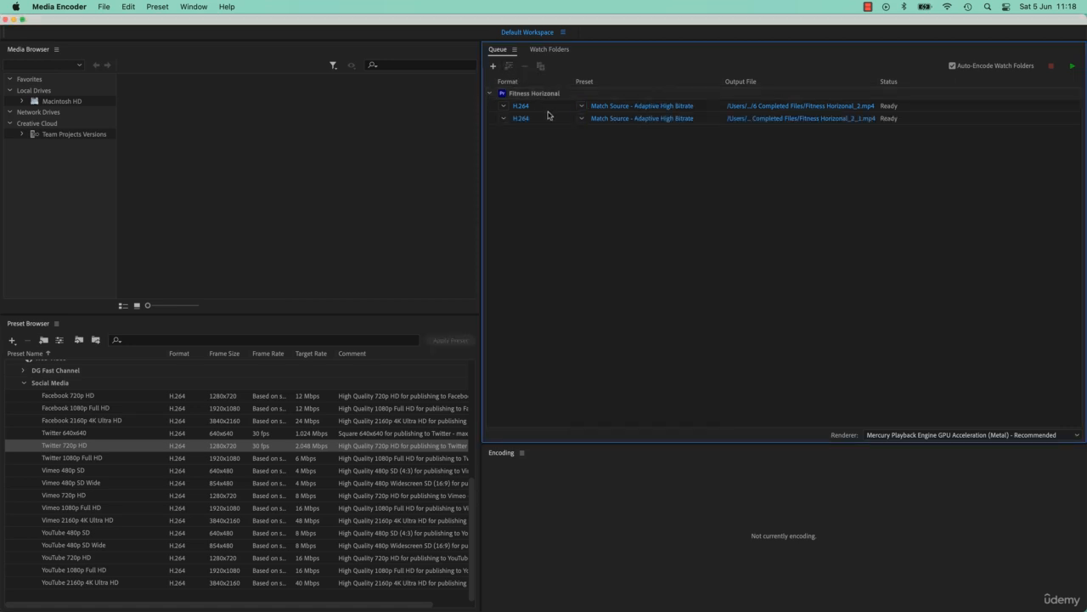
{"action": "left_click", "coordinate": [548, 116]}
{"action": "left_click", "coordinate": [509, 66]}
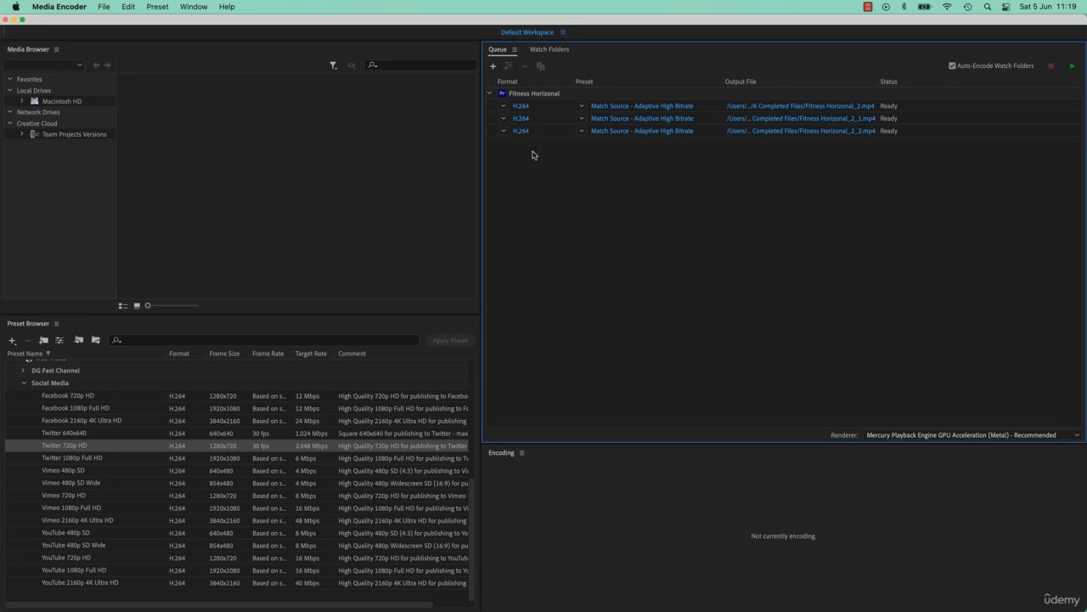
{"action": "left_click", "coordinate": [581, 121]}
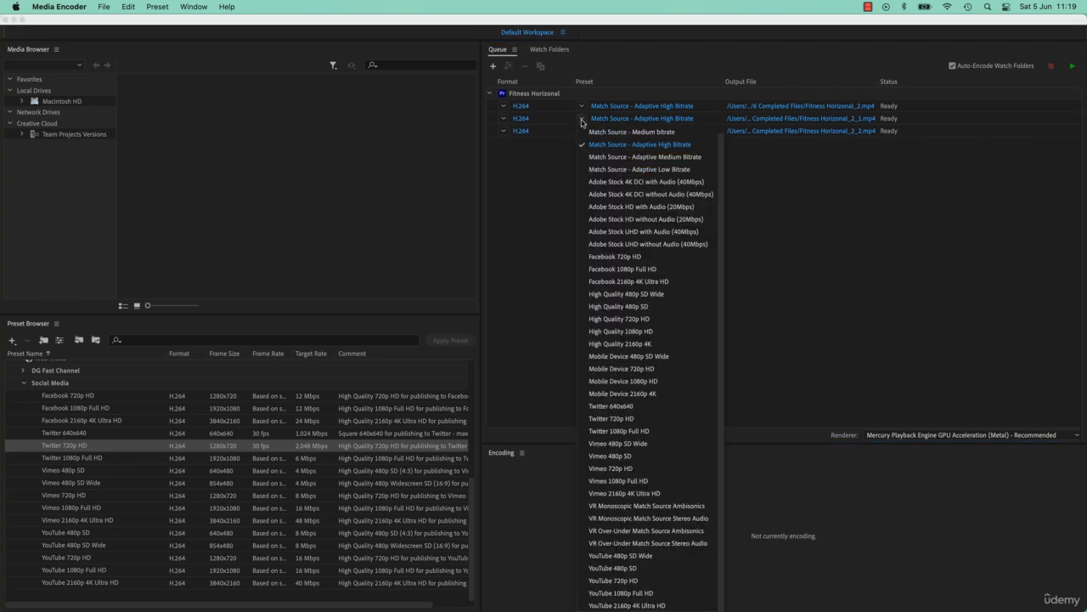
{"action": "left_click", "coordinate": [612, 167]}
Step: Set the third Fitness Horizonal output to QuickTime with the Apple ProRes 422 LT preset and start encoding the queue
{"action": "left_click", "coordinate": [504, 132]}
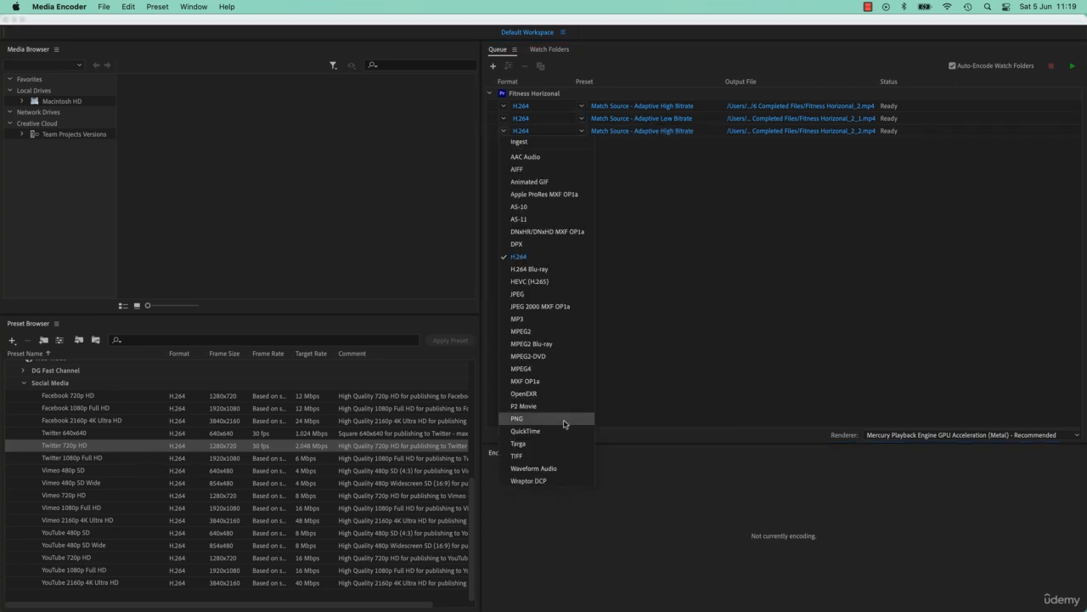
{"action": "left_click", "coordinate": [553, 435]}
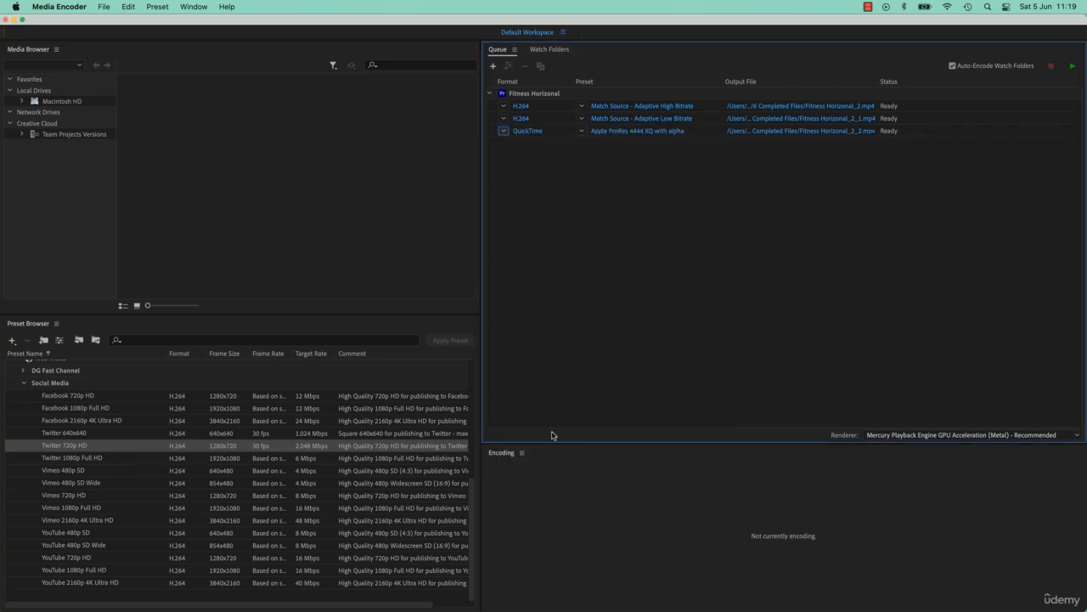
{"action": "left_click", "coordinate": [582, 133]}
{"action": "left_click", "coordinate": [637, 283]}
{"action": "left_click", "coordinate": [1069, 69]}
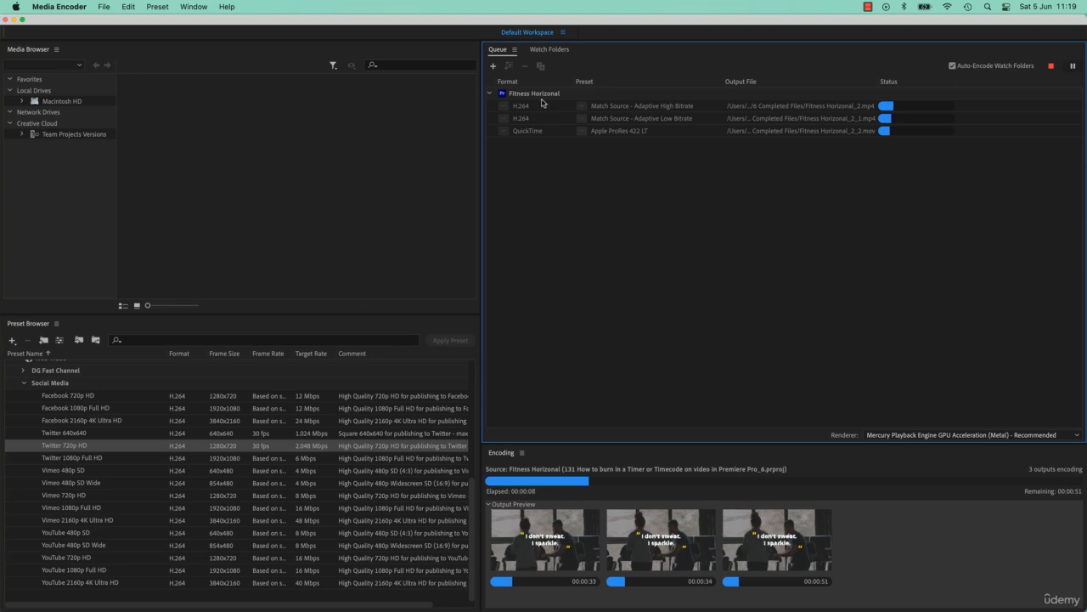
Step: Duplicate the encoding Fitness Horizonal queue item and delete both H.264 outputs from the copy
{"action": "left_click", "coordinate": [544, 95]}
{"action": "left_click", "coordinate": [542, 66]}
{"action": "left_click", "coordinate": [548, 157]}
{"action": "key", "text": "Delete"}
{"action": "key", "text": "Return"}
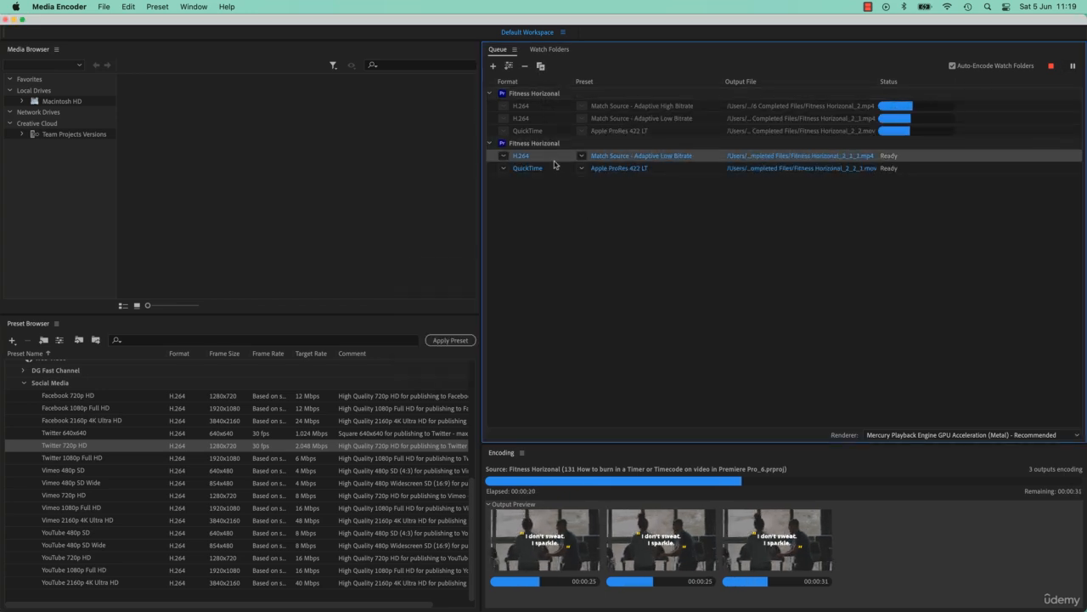
{"action": "key", "text": "Delete"}
{"action": "key", "text": "Return"}
Step: Duplicate the remaining QuickTime-only Fitness Horizonal item and change the new copy's format to H.264
{"action": "left_click", "coordinate": [544, 143]}
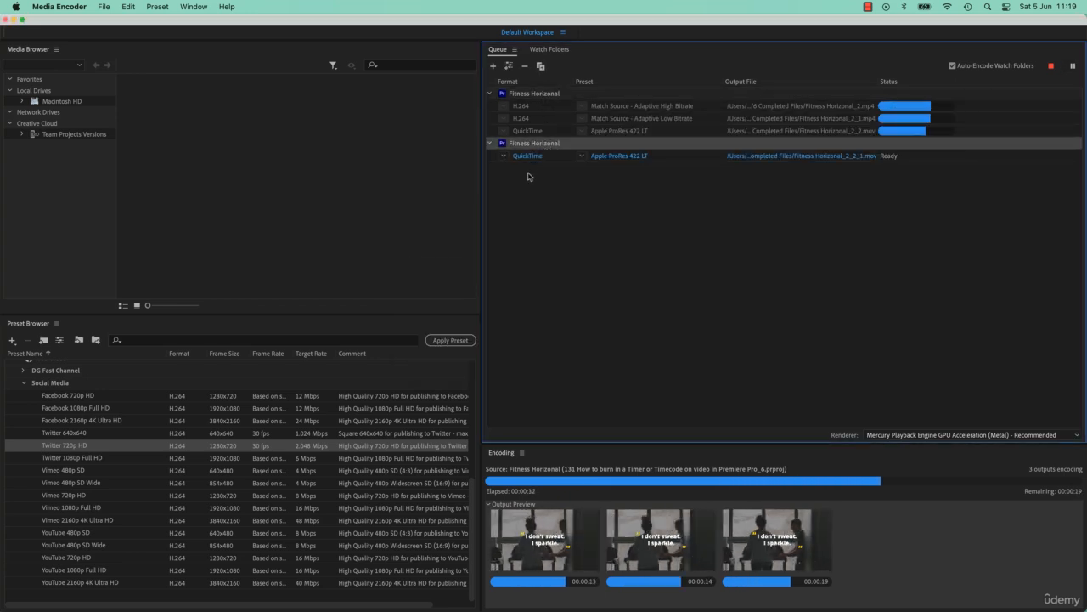
{"action": "left_click", "coordinate": [541, 65]}
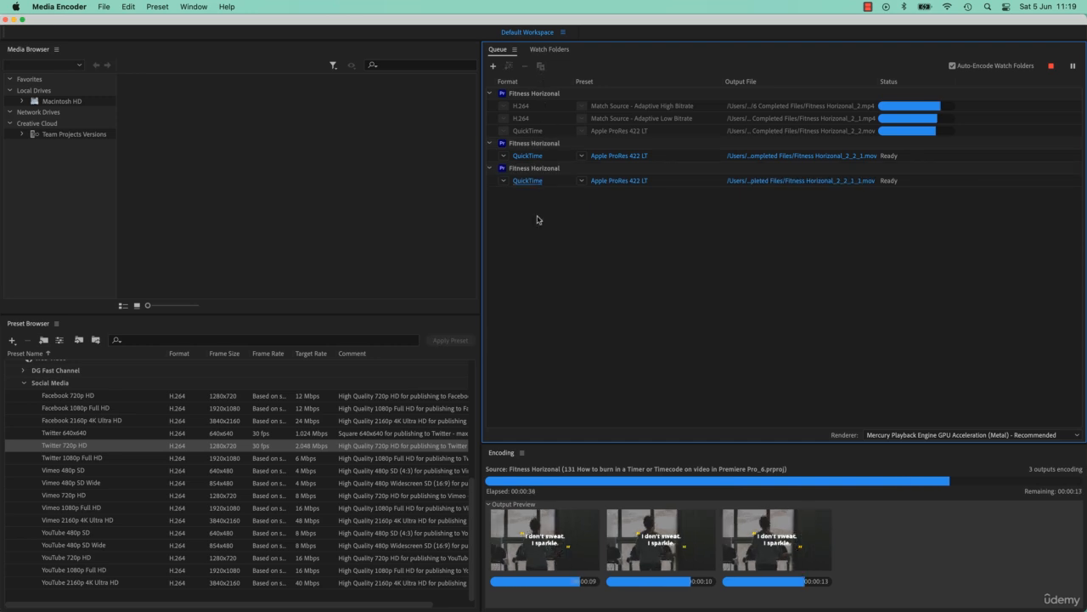
{"action": "left_click", "coordinate": [504, 181]}
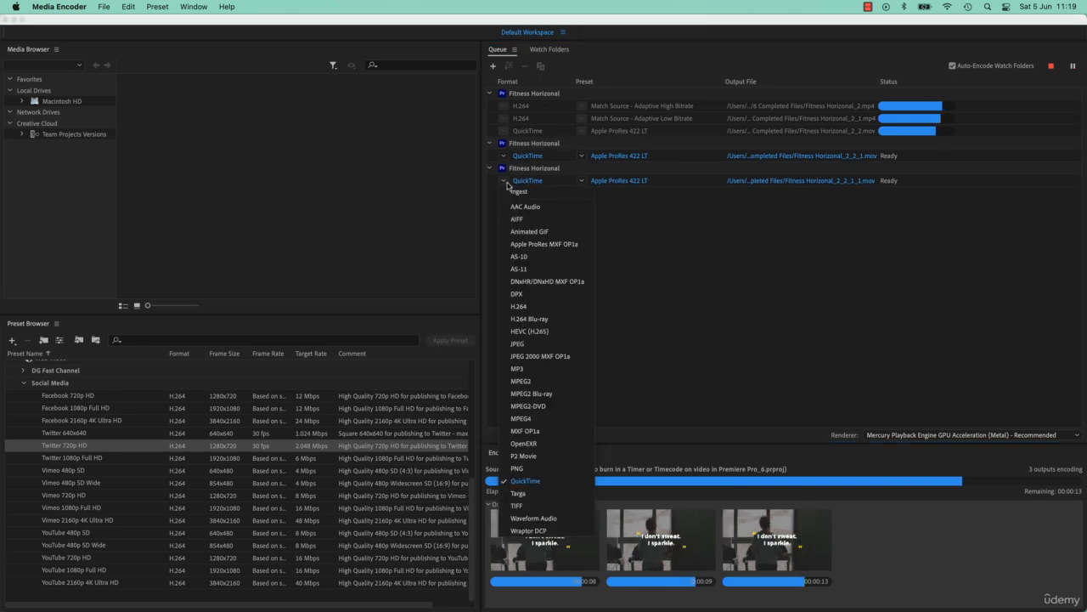
{"action": "left_click", "coordinate": [520, 306]}
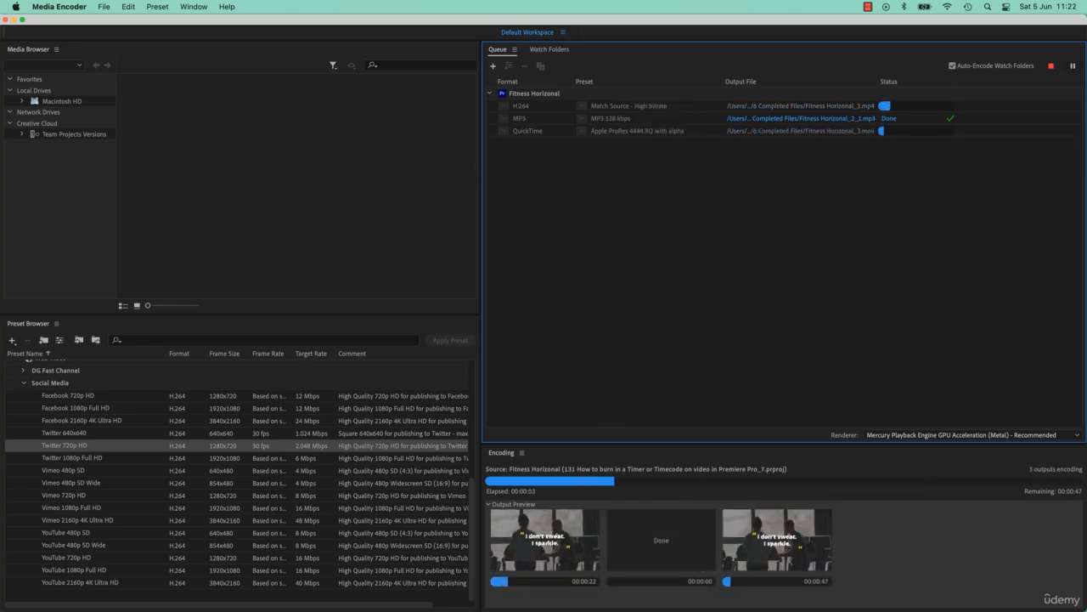
Step: Switch to Premiere Pro, scrub through the Fitness Horizonal timeline and play the sequence
{"action": "key", "text": "super+Tab"}
{"action": "left_click", "coordinate": [554, 390]}
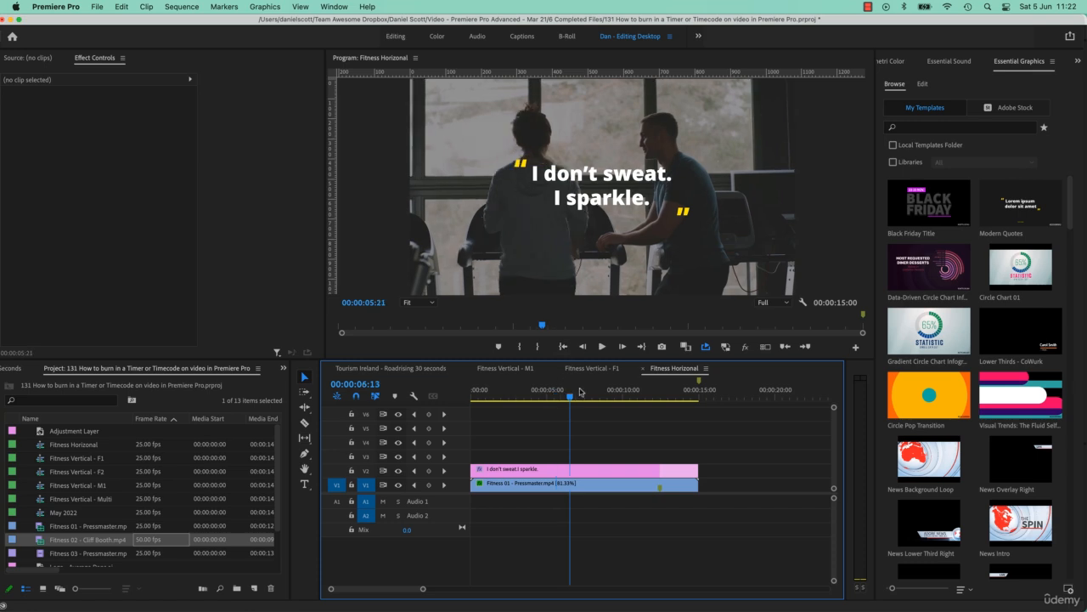
{"action": "key", "text": "space"}
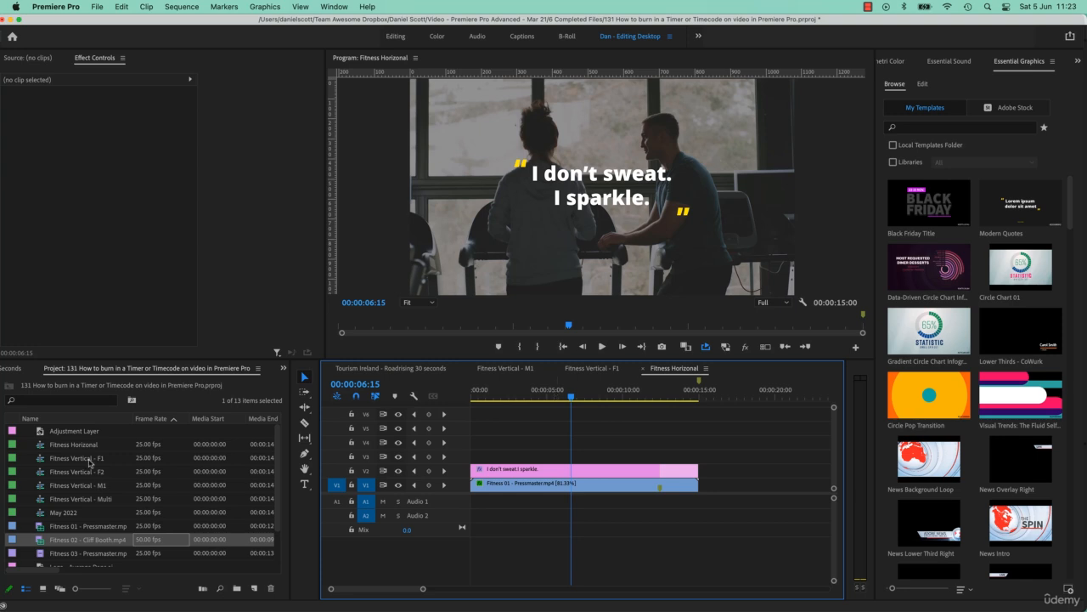
Step: Send the five Fitness sequences to the Media Encoder queue as H.264 with the Match Source - High bitrate preset
{"action": "left_click", "coordinate": [73, 446]}
{"action": "left_click", "coordinate": [81, 503], "text": "shift"}
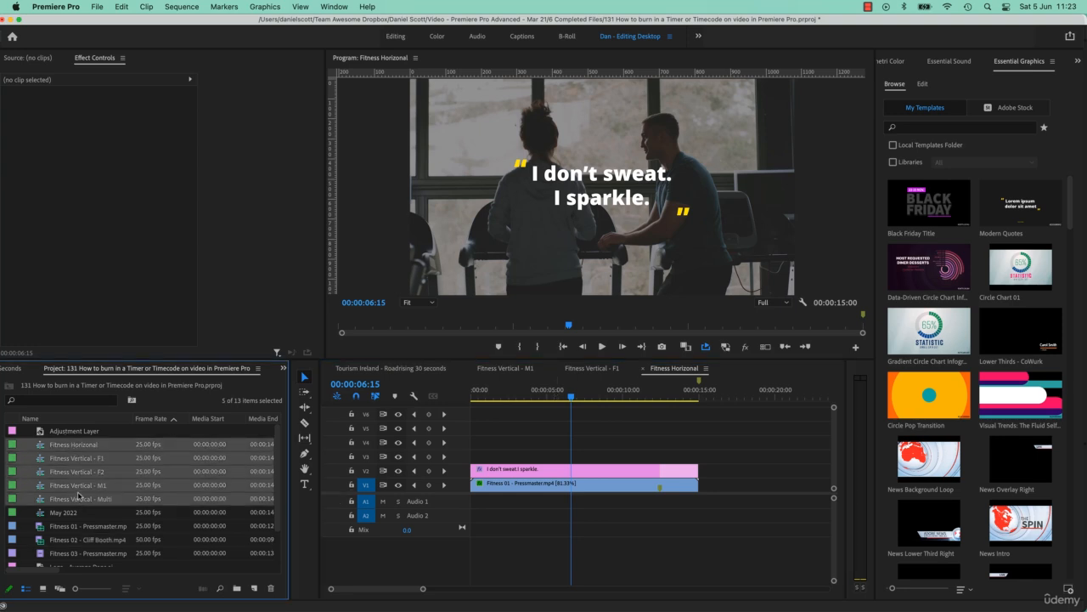
{"action": "right_click", "coordinate": [80, 486]}
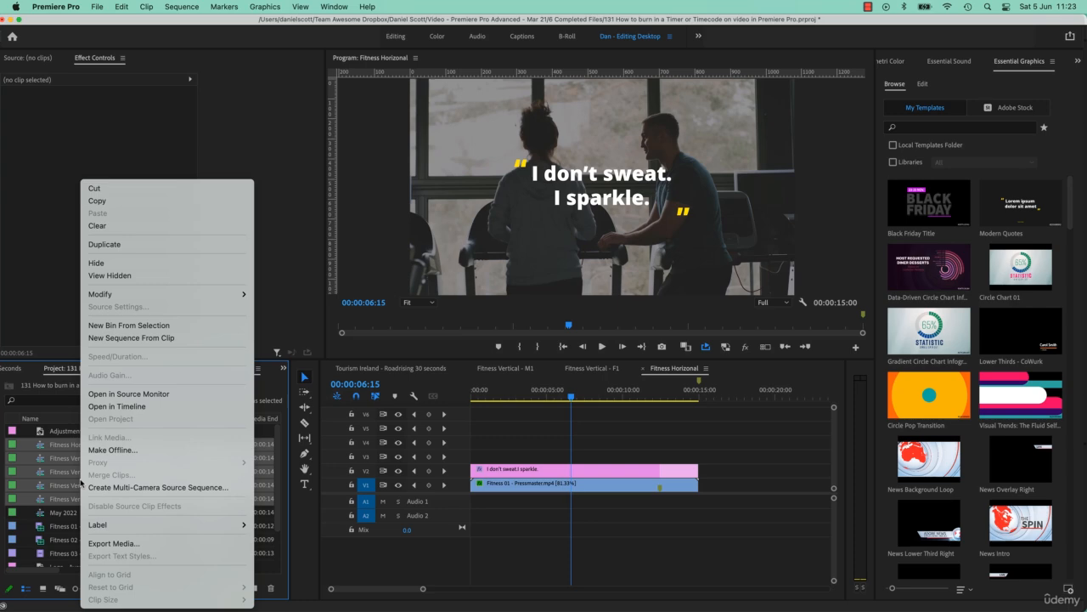
{"action": "left_click", "coordinate": [139, 542]}
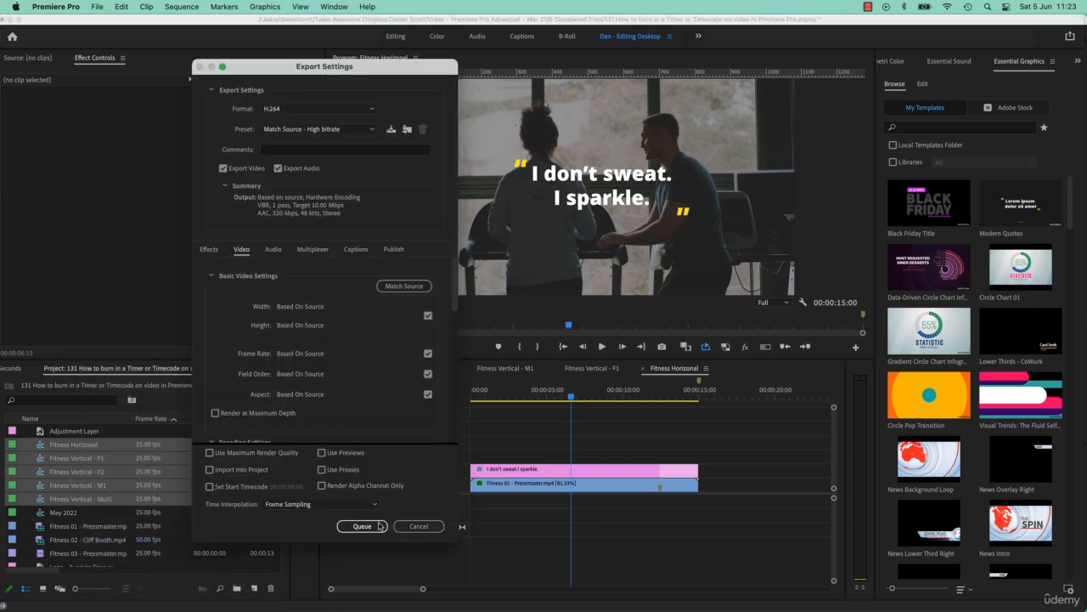
{"action": "left_click", "coordinate": [360, 526]}
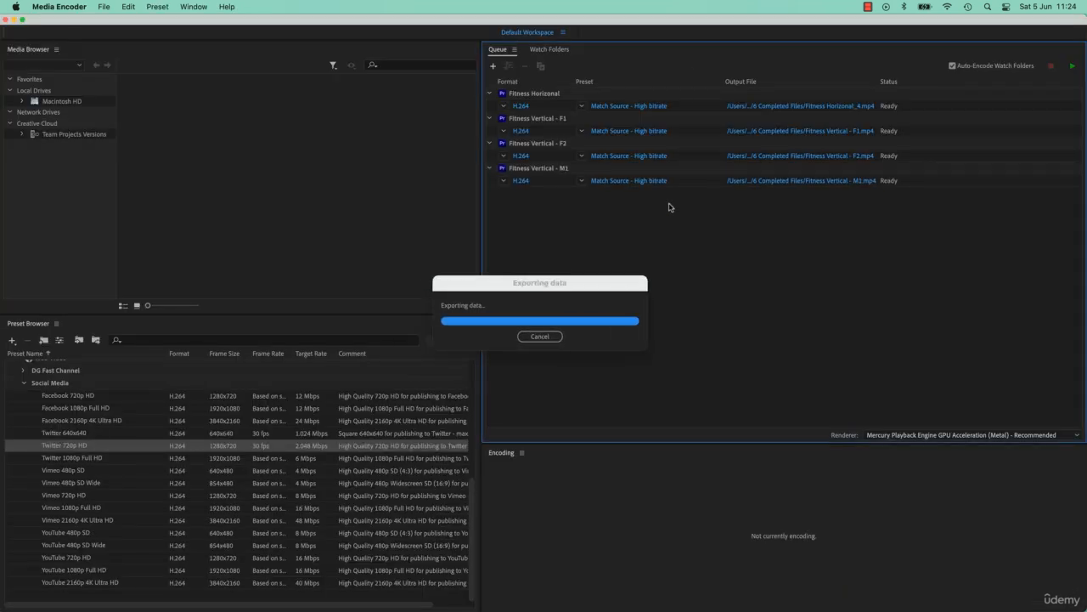
Step: Select all queued outputs and set their destination to a new Desktop folder named Socials
{"action": "left_click_drag", "start_coordinate": [834, 270], "coordinate": [758, 85]}
{"action": "left_click_drag", "start_coordinate": [751, 271], "coordinate": [525, 88]}
{"action": "left_click", "coordinate": [716, 249]}
{"action": "key", "text": "super+a"}
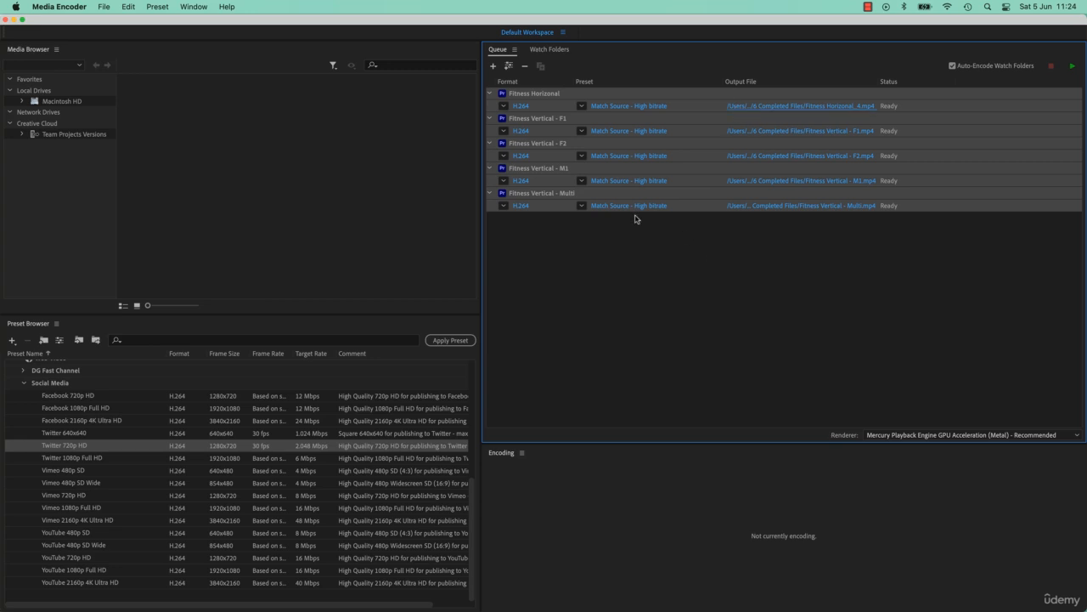
{"action": "left_click", "coordinate": [794, 154]}
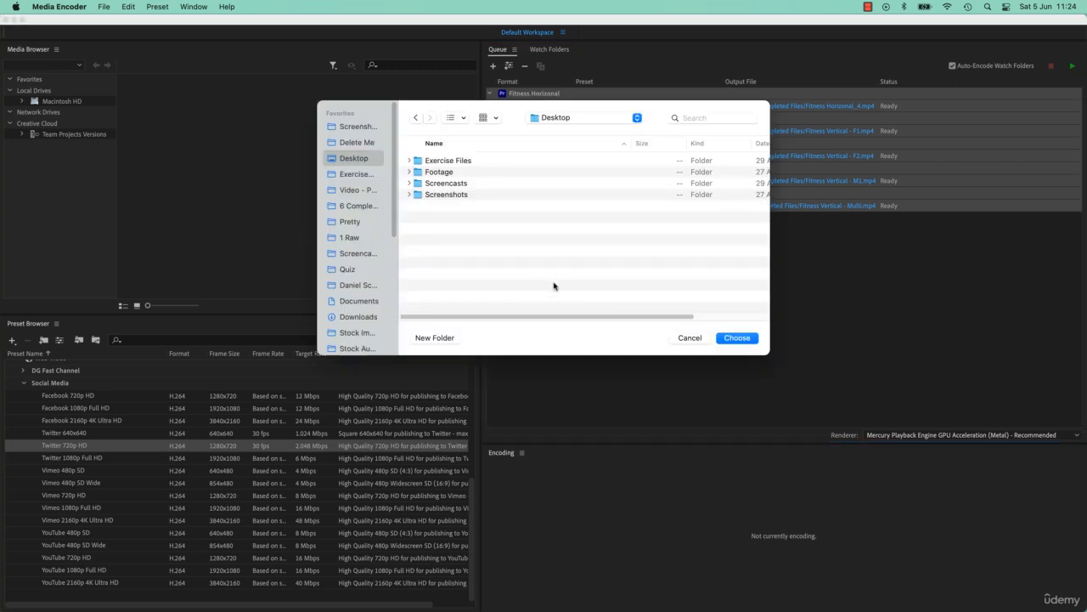
{"action": "left_click", "coordinate": [423, 339]}
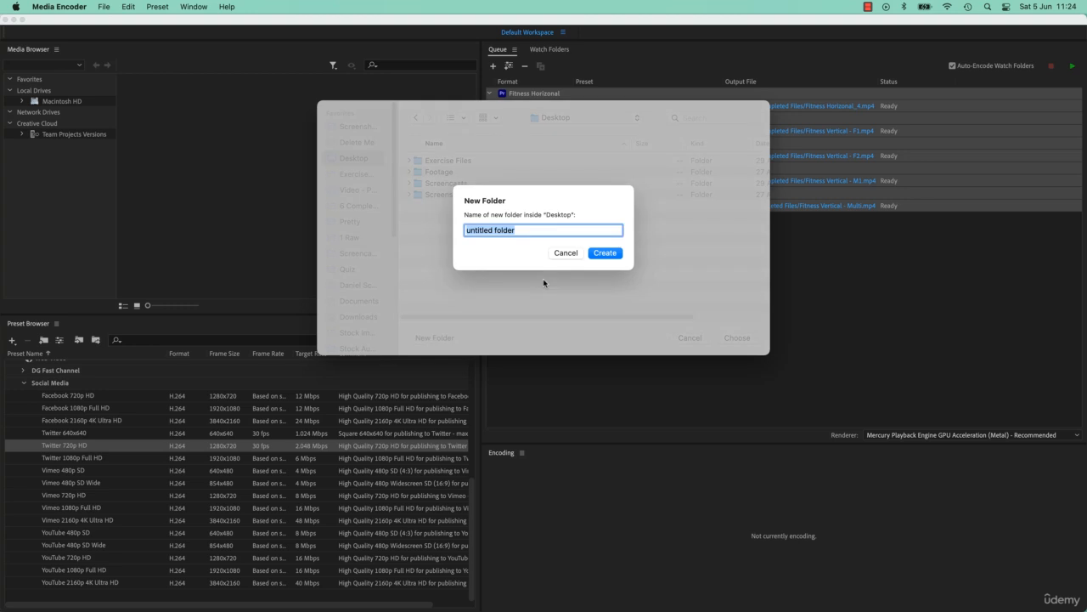
{"action": "type", "text": "Socials"}
{"action": "key", "text": "Return"}
{"action": "left_click", "coordinate": [737, 339]}
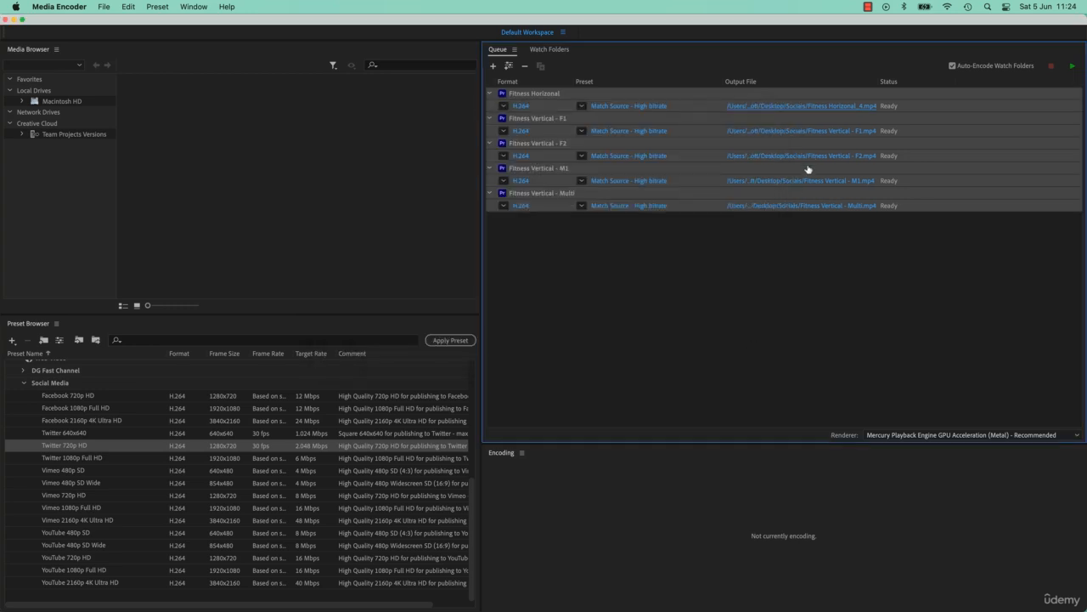
Step: Set all five queued outputs to the Match Source - Medium bitrate preset and add a second output to each sequence
{"action": "left_click", "coordinate": [582, 107]}
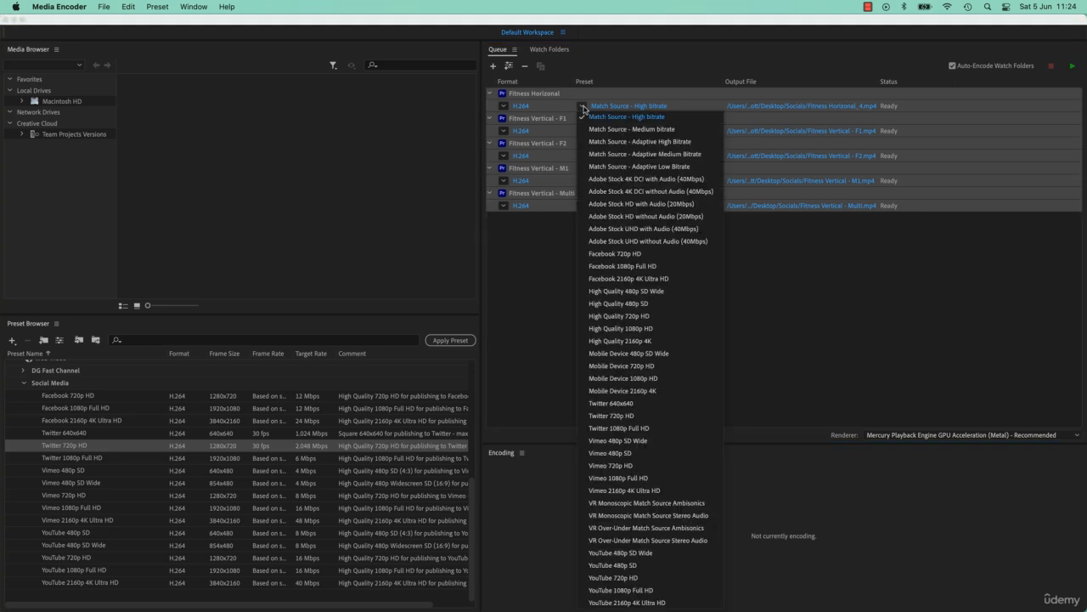
{"action": "left_click", "coordinate": [600, 130]}
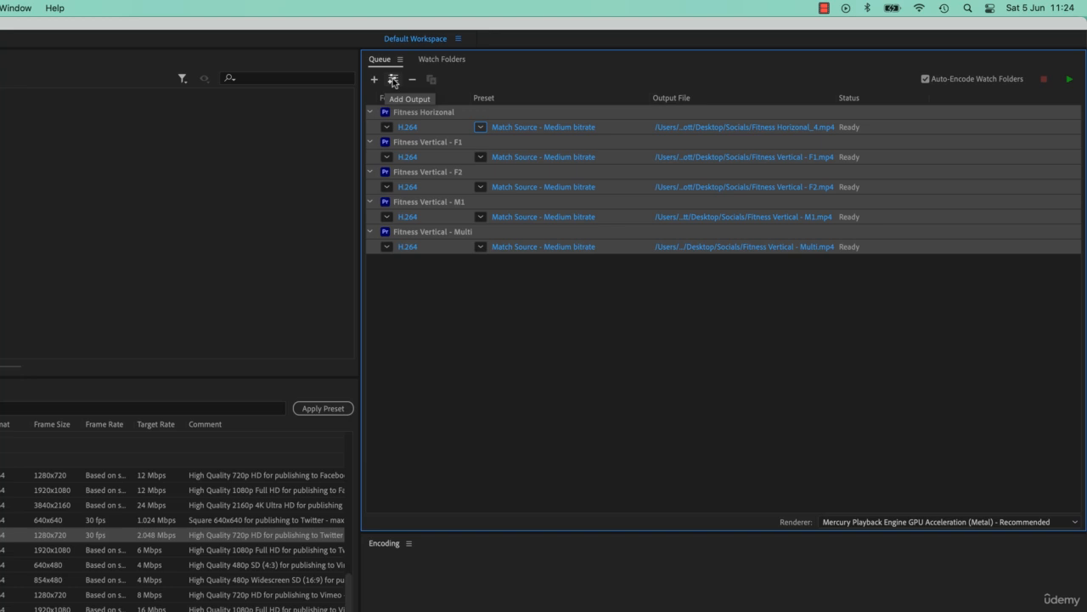
{"action": "left_click", "coordinate": [431, 81]}
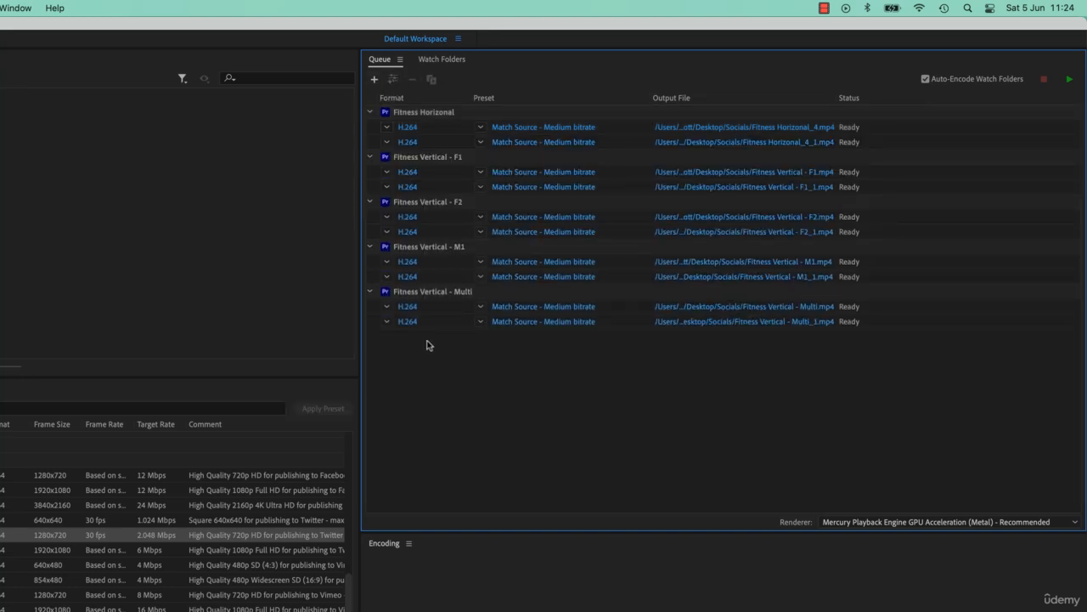
Step: Select the second output of each of the five sequences and set their preset to Match Source - Adaptive Low Bitrate
{"action": "left_click", "coordinate": [445, 143]}
{"action": "left_click", "coordinate": [441, 187], "text": "super"}
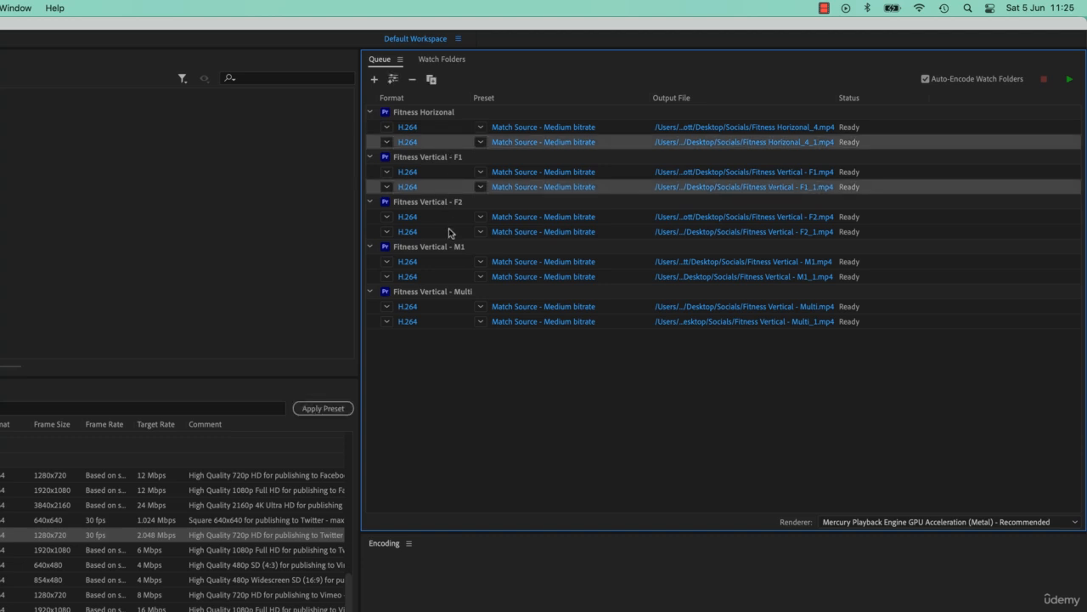
{"action": "left_click", "coordinate": [451, 232], "text": "super"}
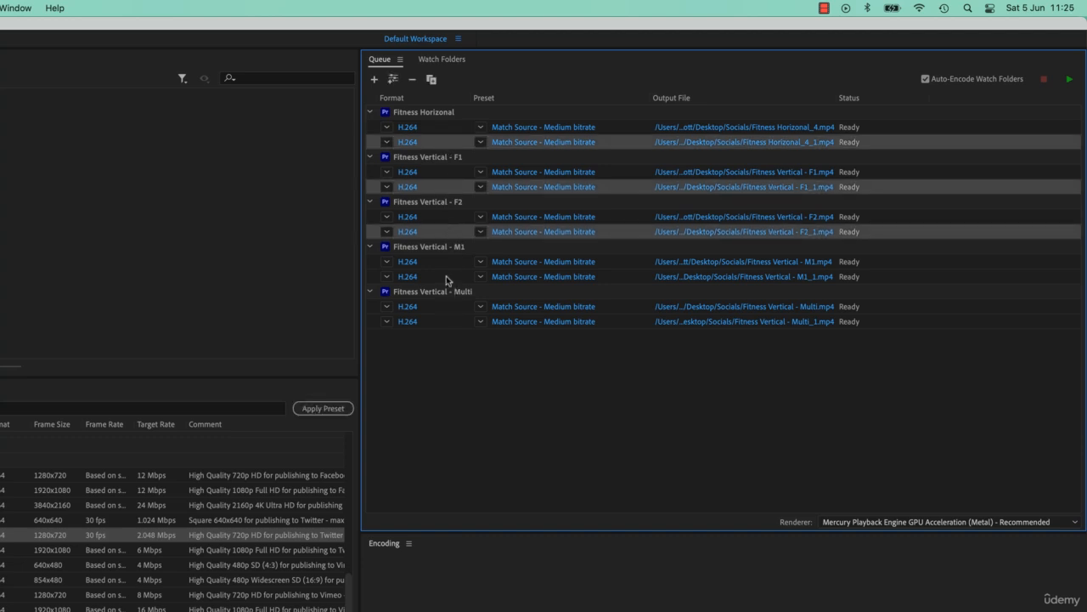
{"action": "left_click", "coordinate": [448, 277], "text": "super"}
{"action": "left_click", "coordinate": [451, 323], "text": "super"}
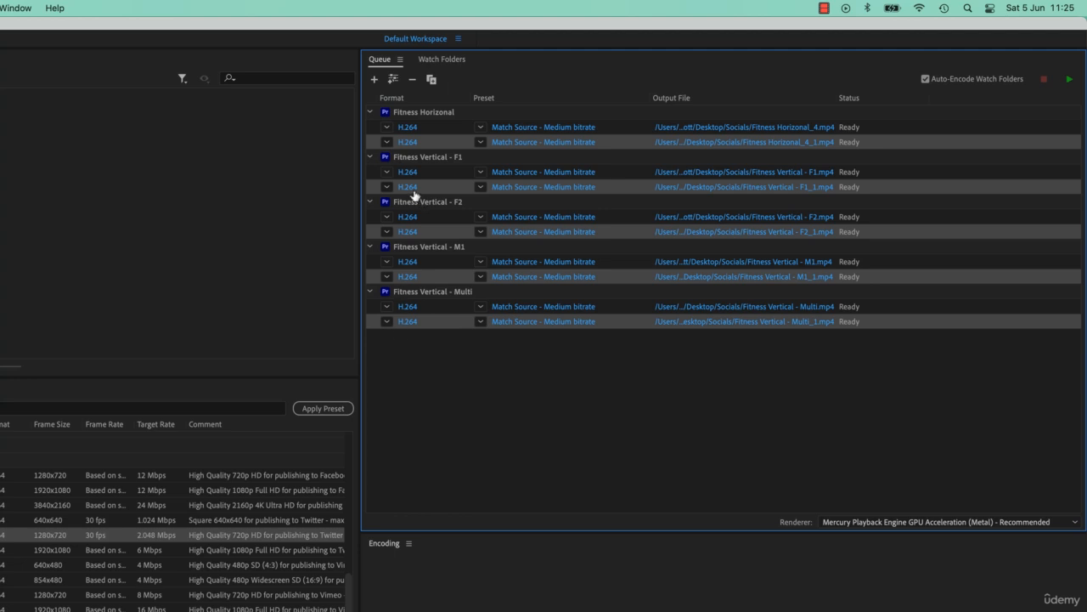
{"action": "left_click", "coordinate": [517, 142]}
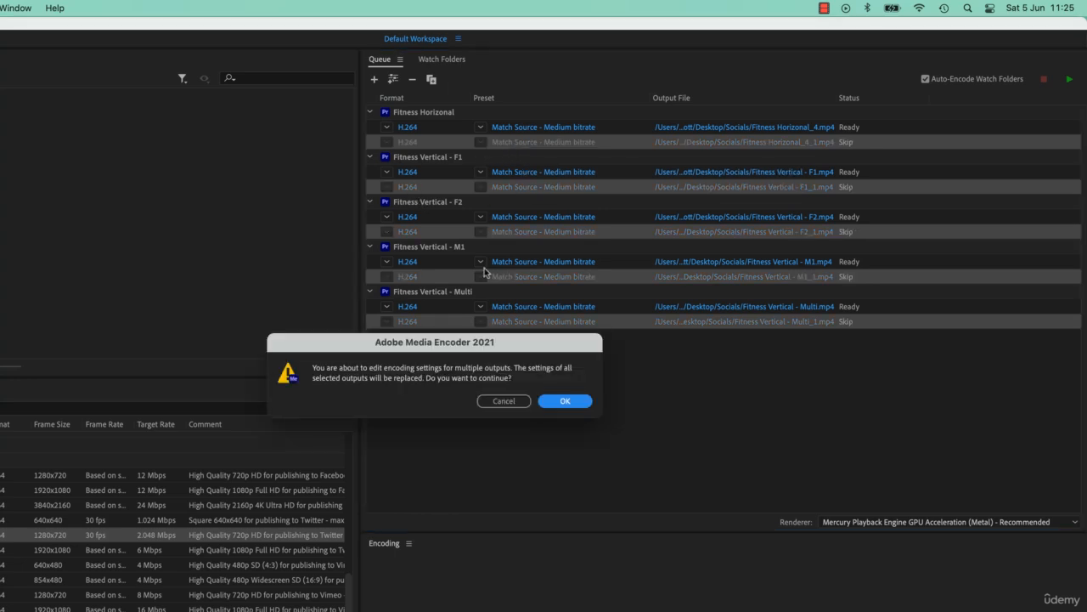
{"action": "left_click", "coordinate": [500, 401]}
{"action": "left_click", "coordinate": [480, 142]}
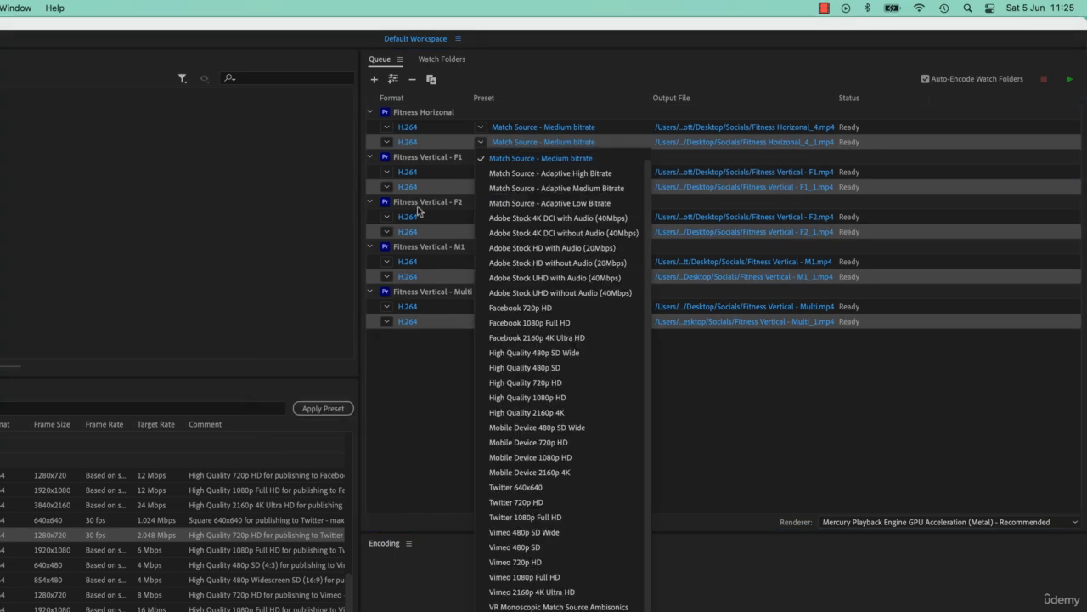
{"action": "left_click", "coordinate": [567, 204]}
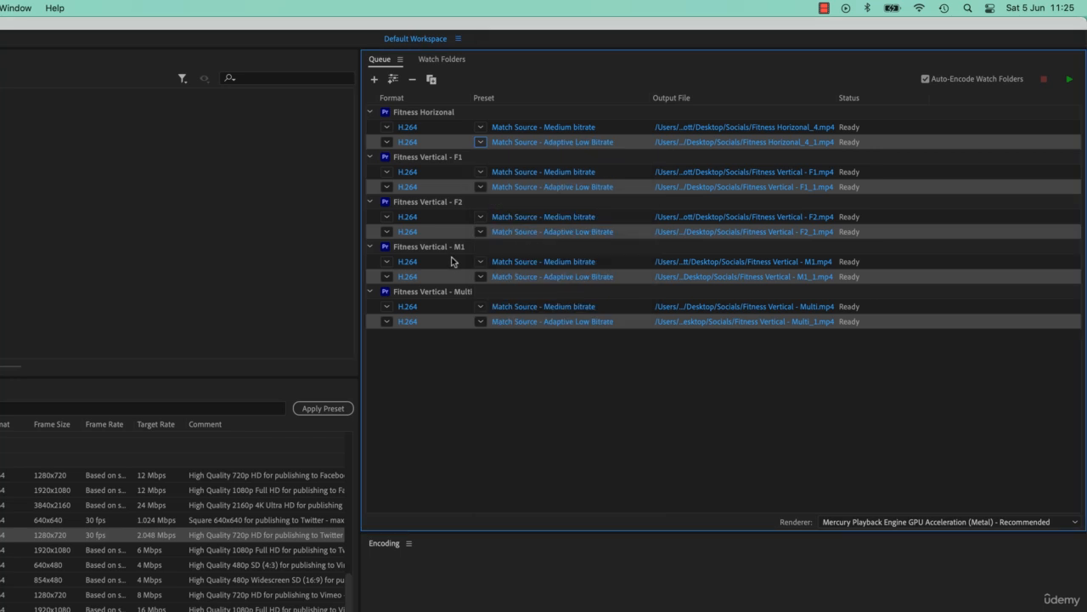
{"action": "left_click", "coordinate": [577, 378]}
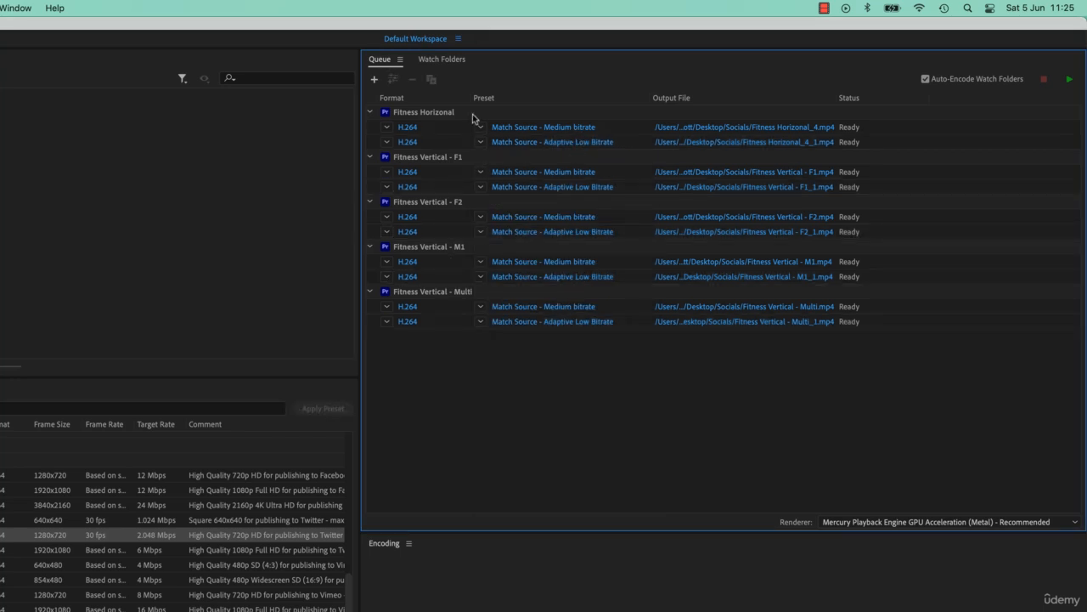
Step: Reorder the queue so Fitness Vertical - Multi comes first, followed by F1, F2 and M1, with Fitness Horizonal last
{"action": "left_click", "coordinate": [427, 113]}
{"action": "left_click_drag", "start_coordinate": [439, 217], "coordinate": [441, 353]}
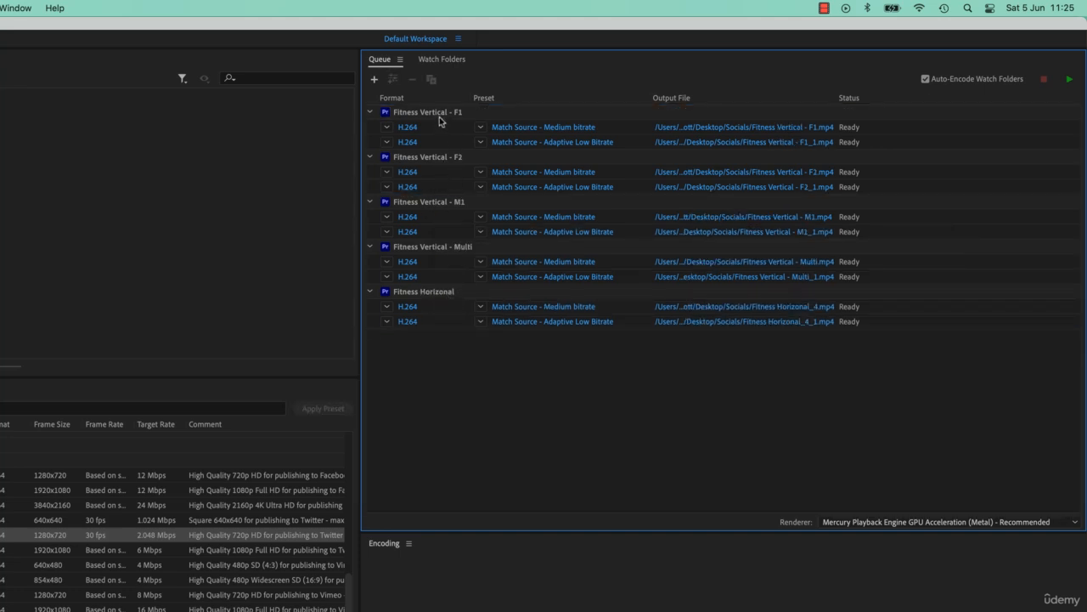
{"action": "left_click", "coordinate": [440, 246]}
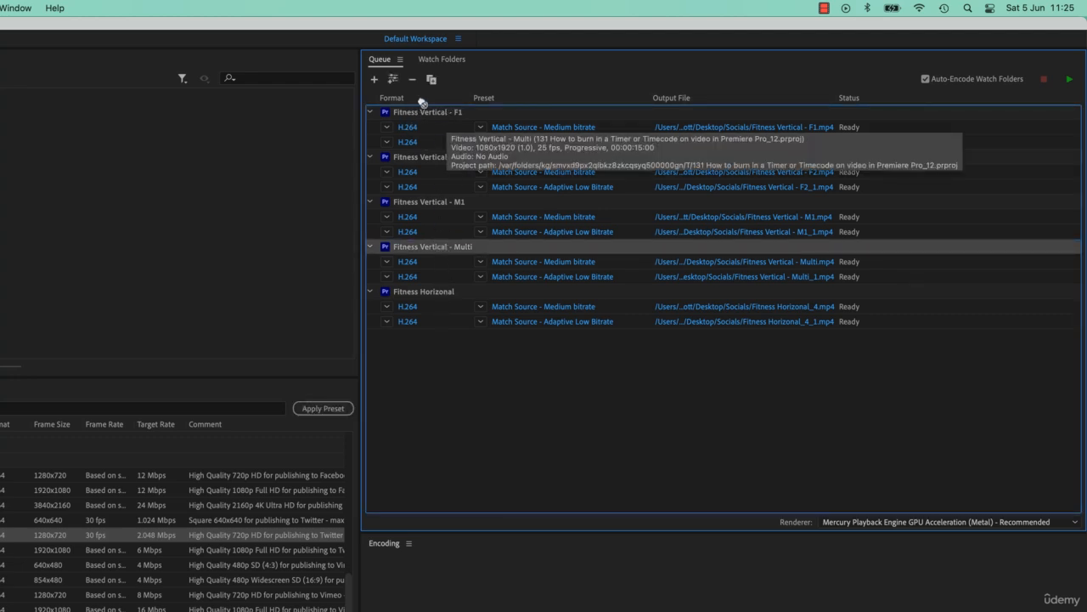
{"action": "left_click_drag", "start_coordinate": [423, 103], "coordinate": [428, 154]}
{"action": "left_click", "coordinate": [430, 113]}
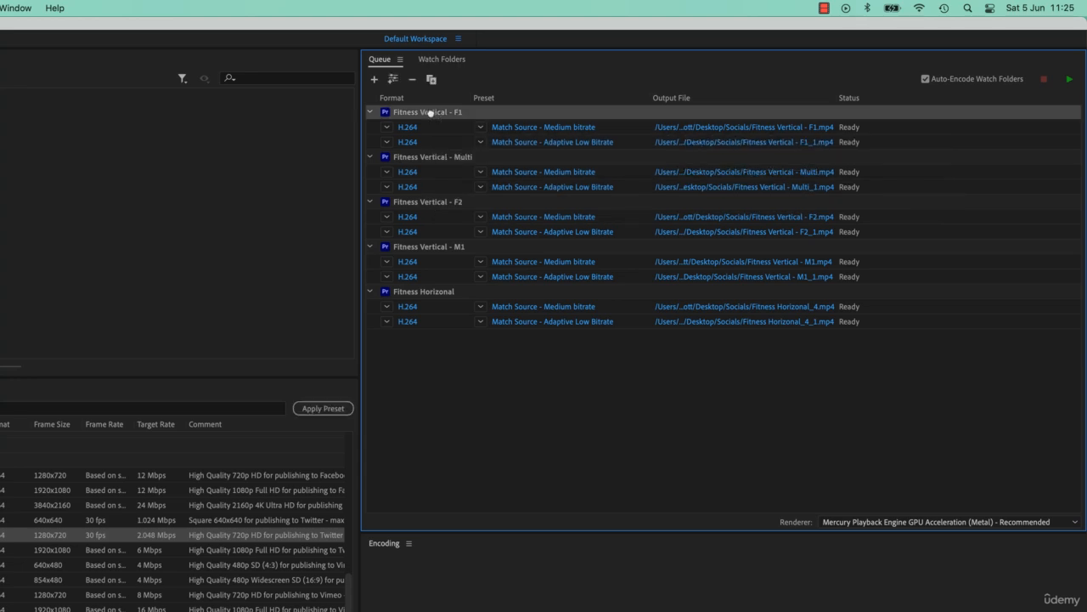
{"action": "left_click_drag", "start_coordinate": [431, 113], "coordinate": [439, 197]}
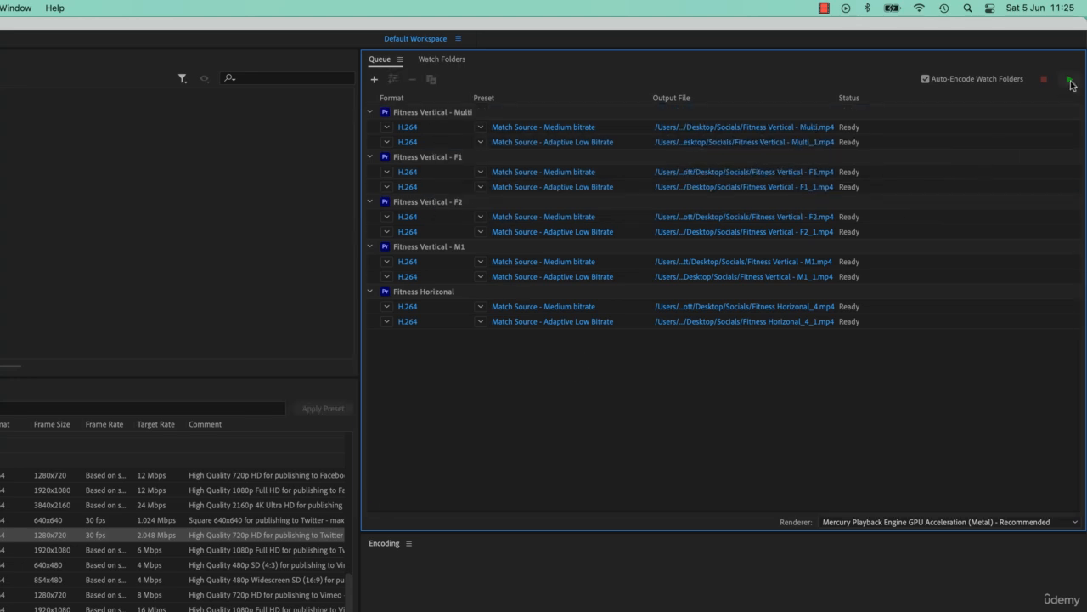
Step: Start encoding the queue and move Fitness Vertical - F1 below Fitness Vertical - F2 while it runs
{"action": "left_click", "coordinate": [1070, 80]}
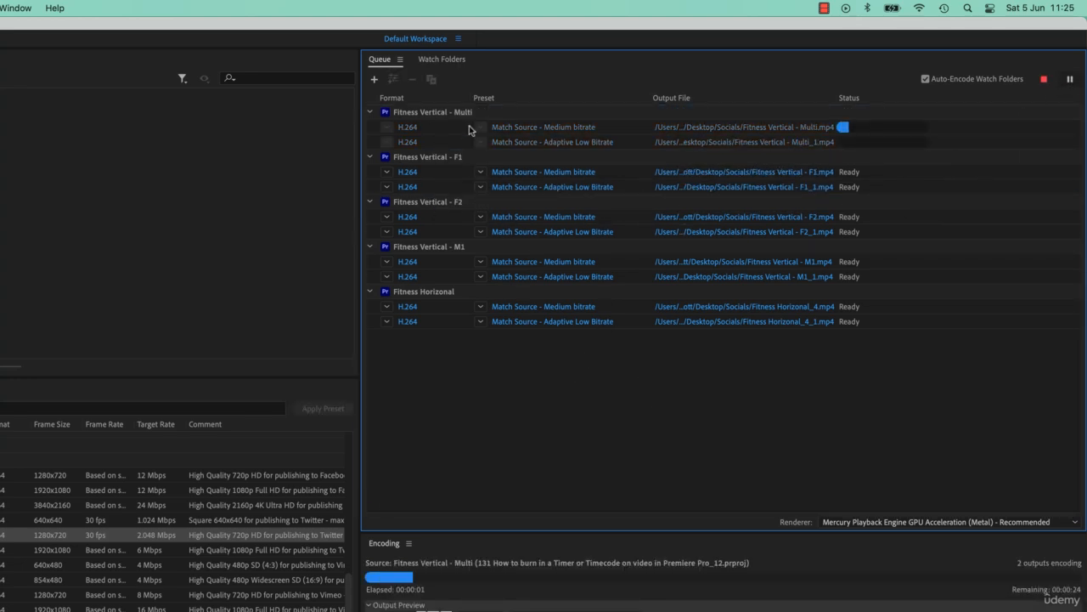
{"action": "left_click", "coordinate": [443, 159]}
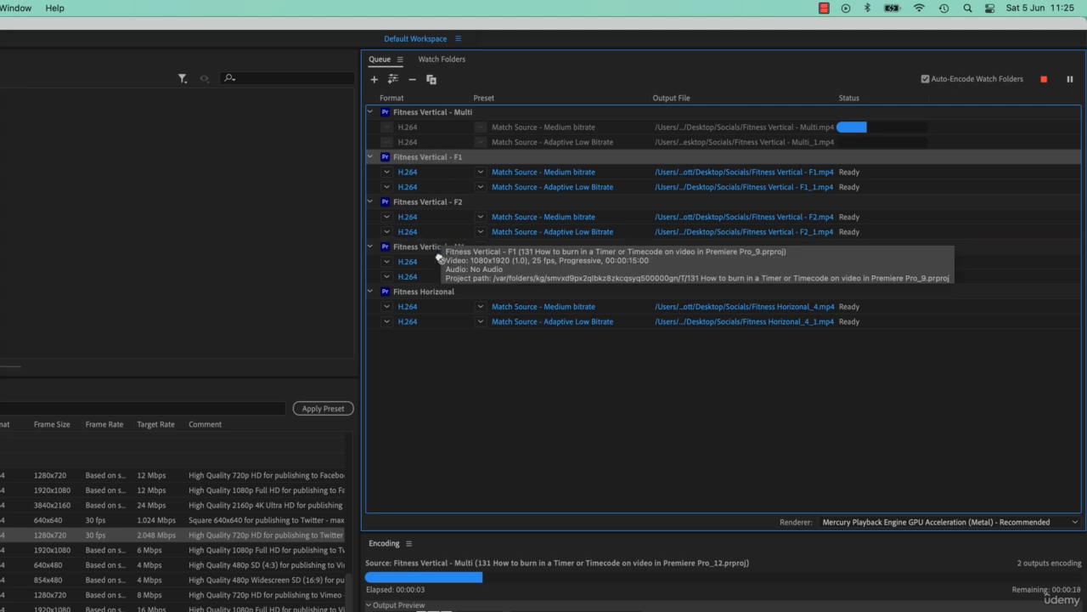
{"action": "left_click_drag", "start_coordinate": [439, 257], "coordinate": [440, 240]}
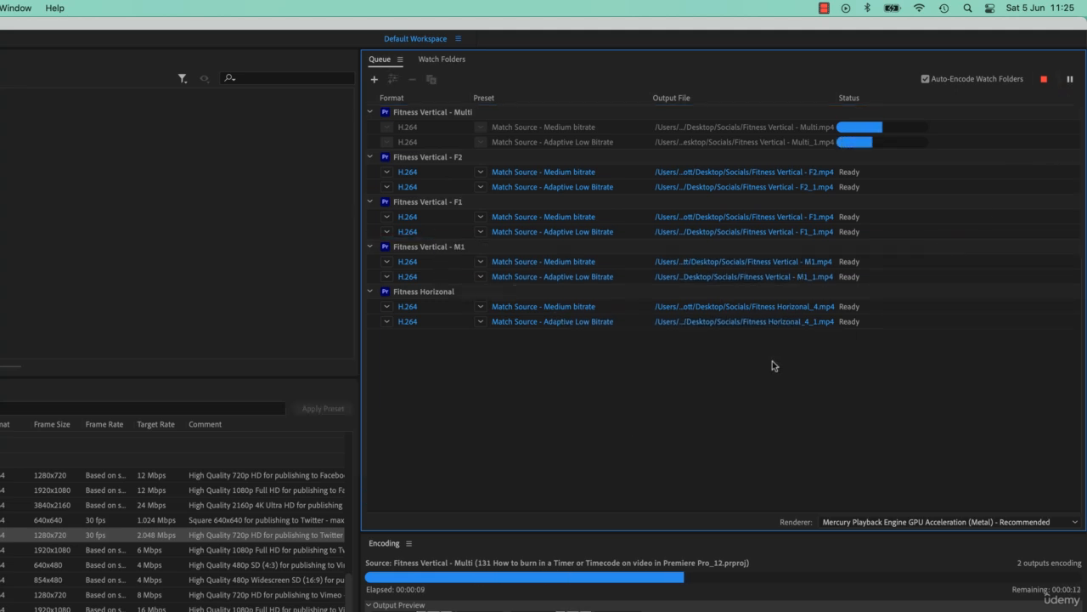
Step: Pause the running encode and resume it
{"action": "left_click", "coordinate": [1070, 79]}
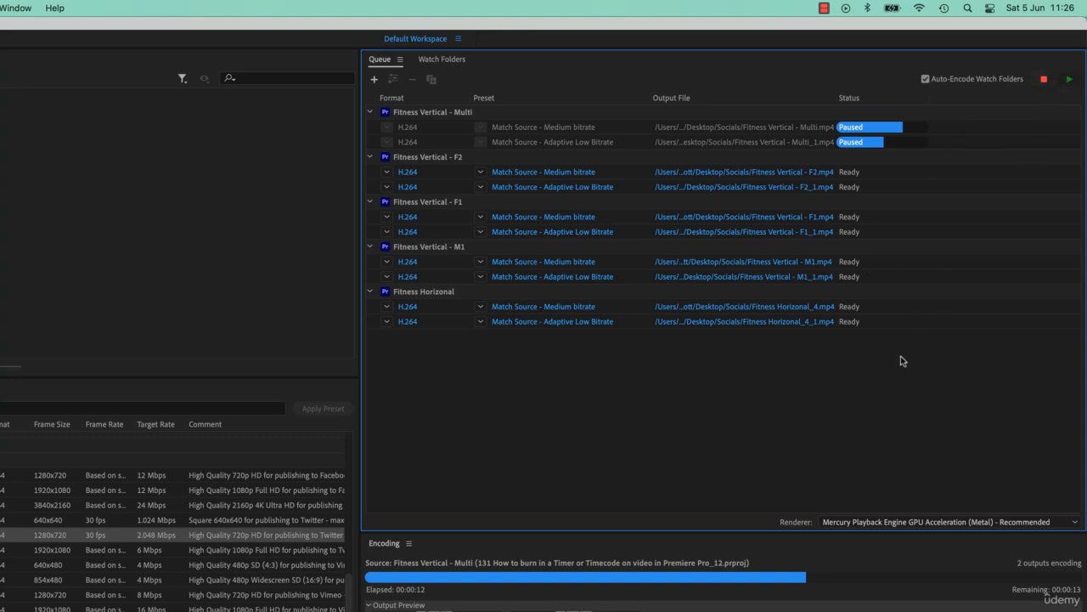
{"action": "left_click", "coordinate": [1069, 79]}
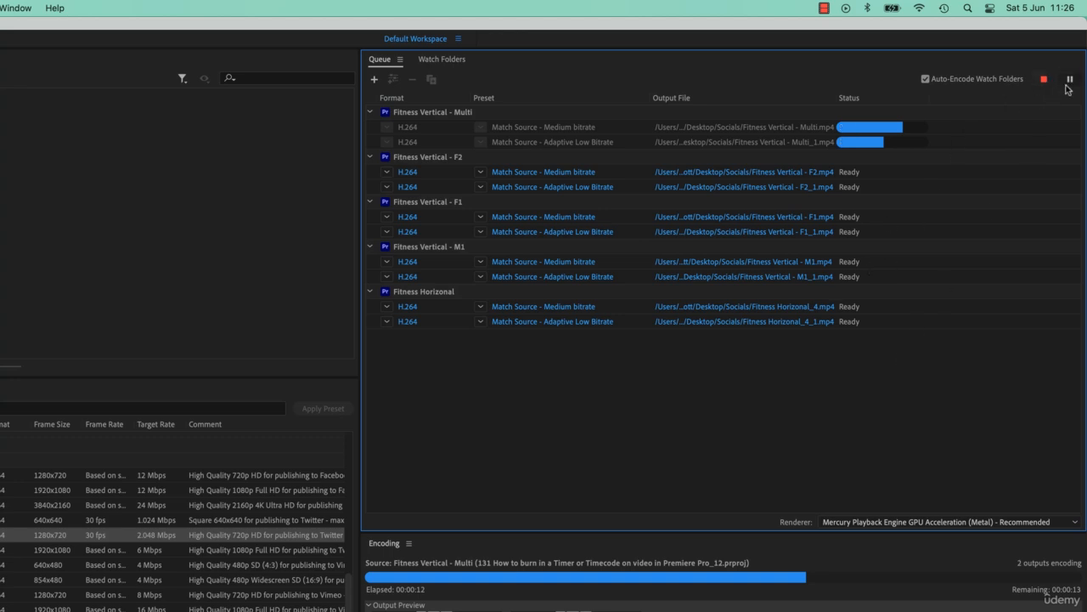
Step: Try to skip the Medium bitrate output of Fitness Vertical - F2, and skip those of Fitness Vertical - F1 and M1
{"action": "right_click", "coordinate": [884, 177]}
{"action": "left_click", "coordinate": [911, 259]}
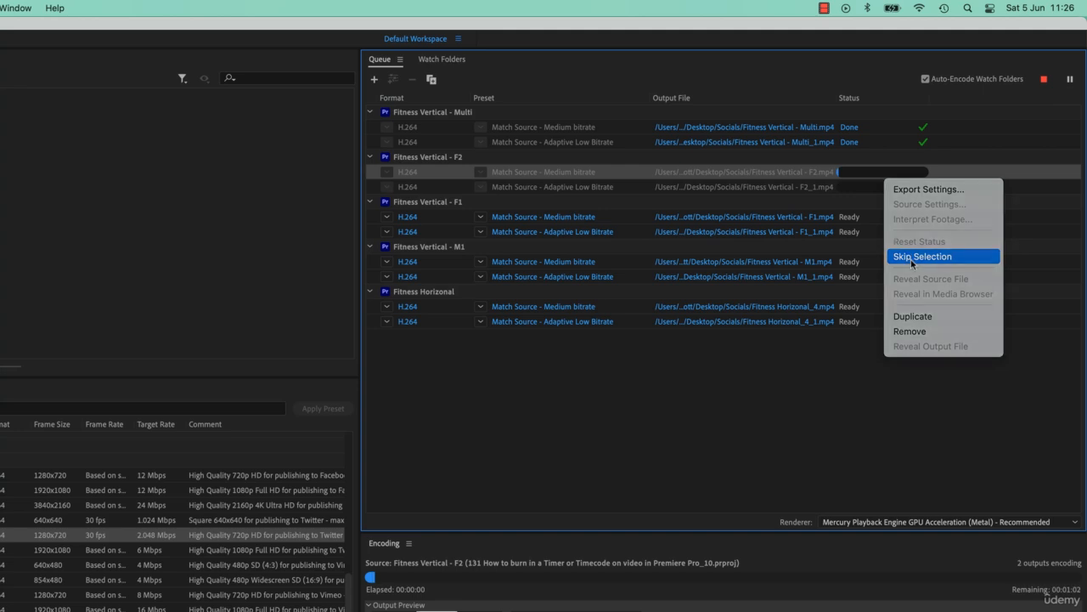
{"action": "right_click", "coordinate": [883, 219]}
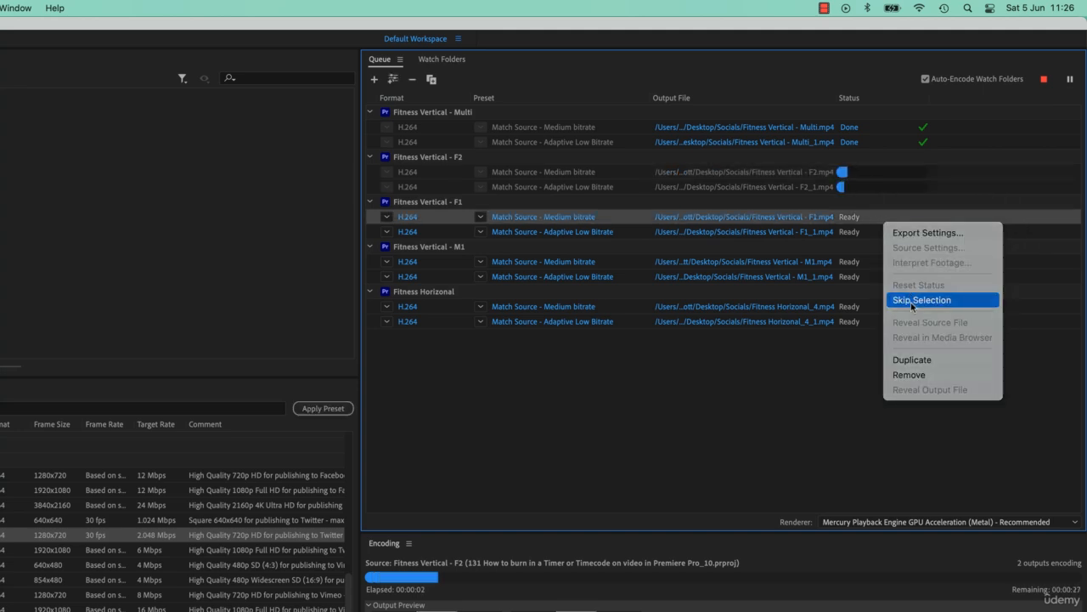
{"action": "left_click", "coordinate": [905, 295]}
{"action": "right_click", "coordinate": [884, 262]}
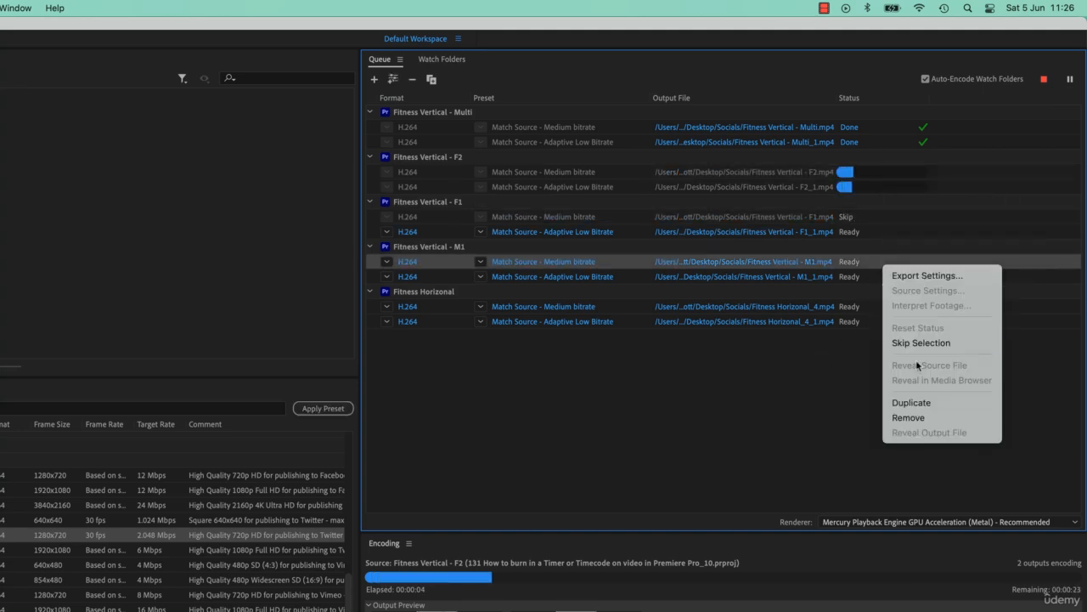
{"action": "left_click", "coordinate": [895, 344]}
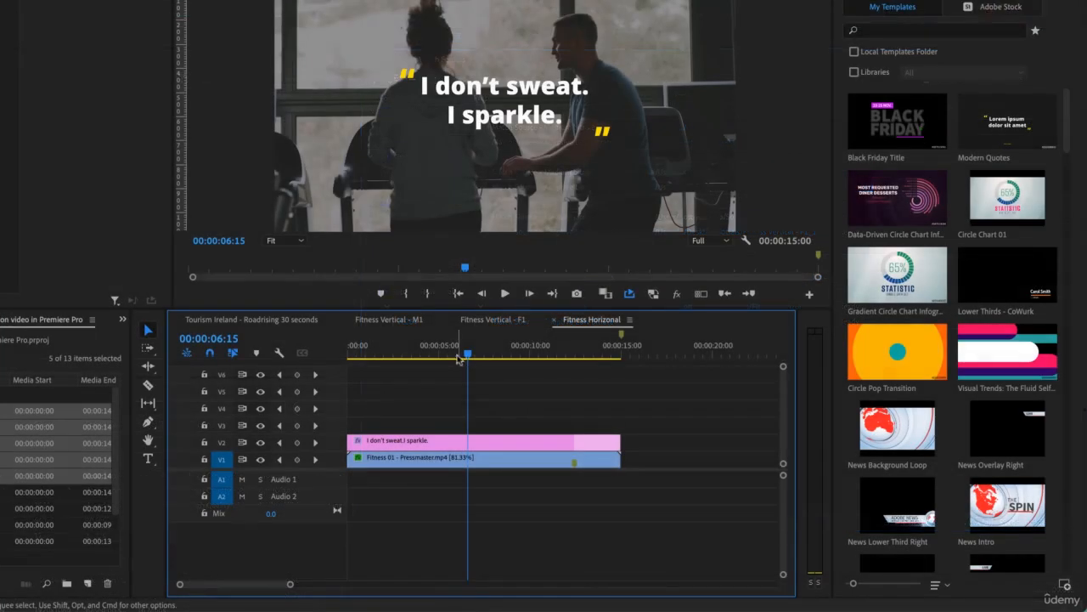
Step: Switch to Premiere Pro and mark the Fitness Horizonal sequence with an In point at the start and an Out point at 00:00:03:13
{"action": "left_click_drag", "start_coordinate": [453, 355], "coordinate": [348, 355]}
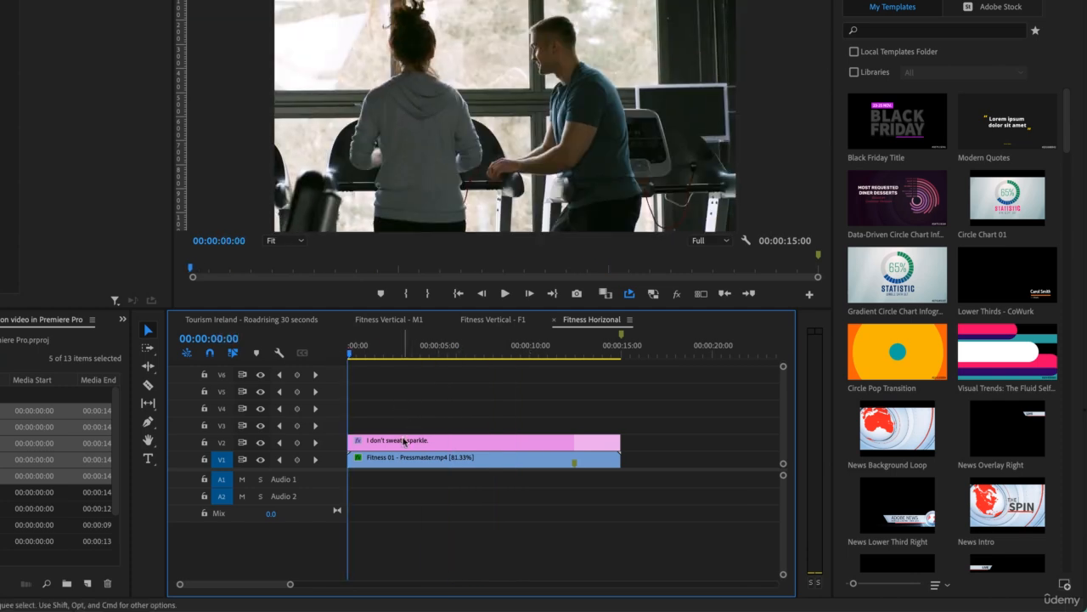
{"action": "left_click_drag", "start_coordinate": [361, 355], "coordinate": [414, 359]}
{"action": "key", "text": "o"}
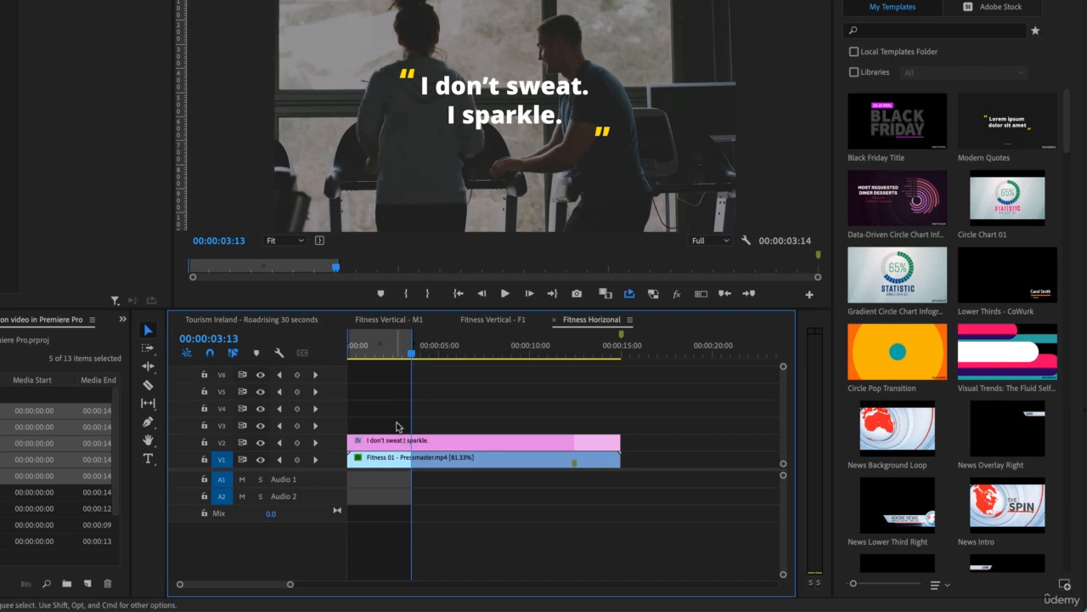
Step: Open the export settings for Fitness Horizonal, set the source range to Entire Sequence and cancel the export
{"action": "key", "text": "super+m"}
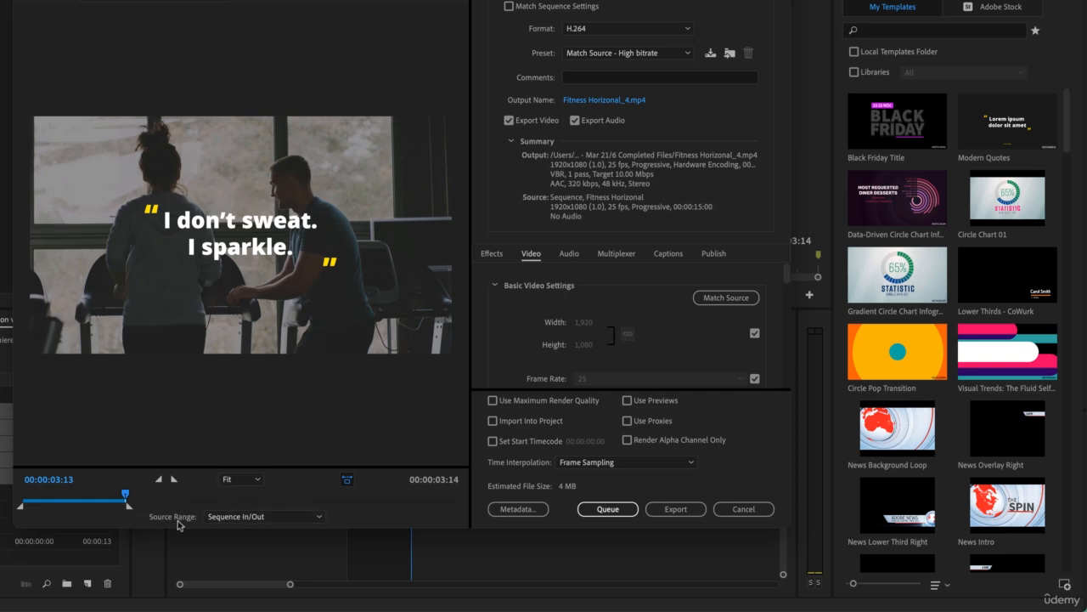
{"action": "left_click", "coordinate": [219, 517]}
{"action": "left_click", "coordinate": [250, 534]}
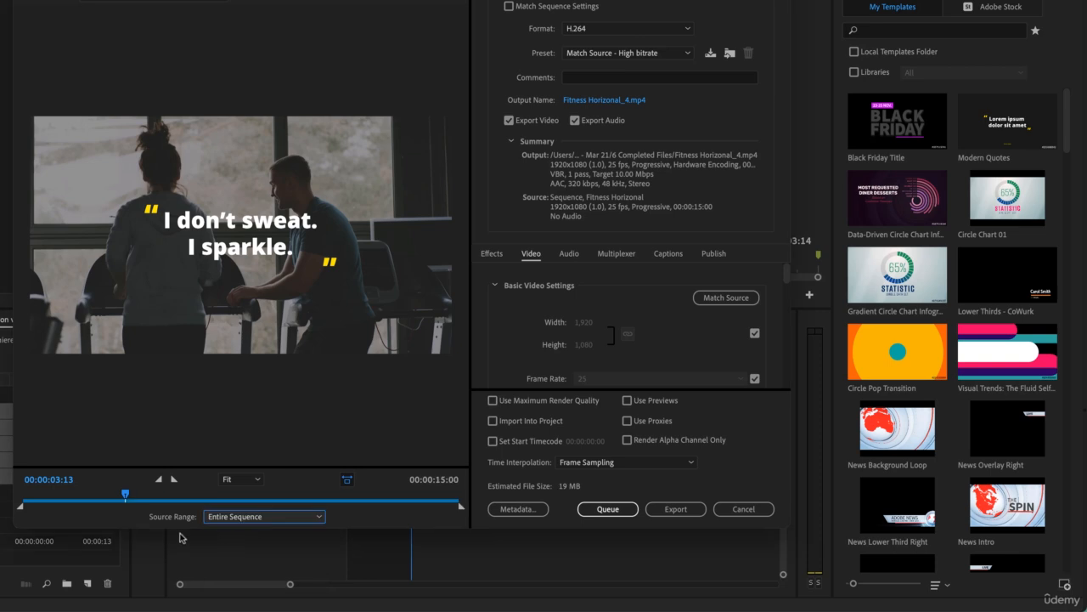
{"action": "left_click", "coordinate": [742, 510]}
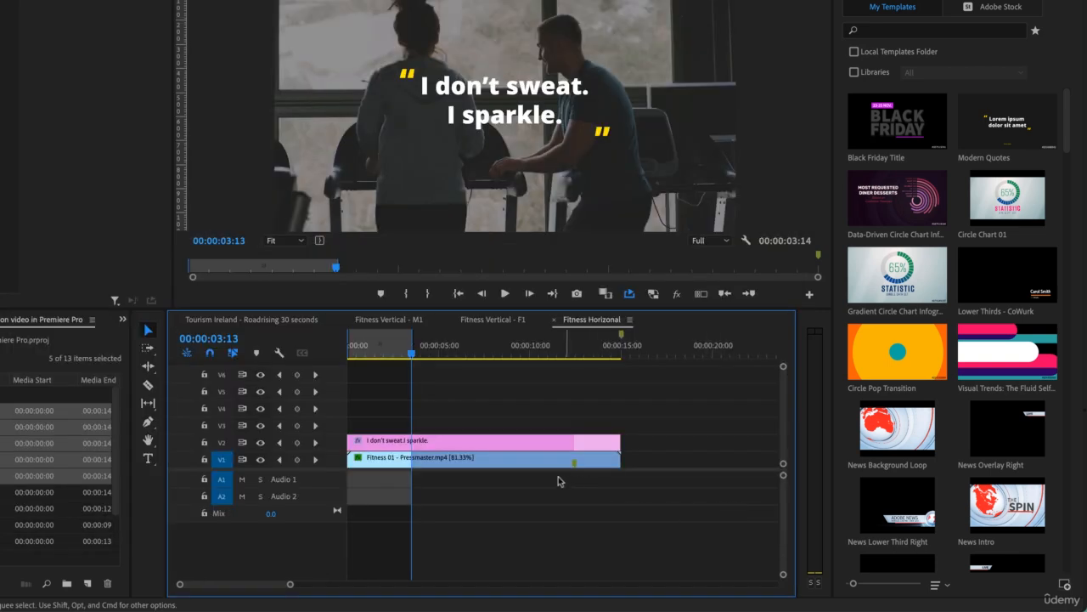
Step: Clear the In and Out points from the Fitness Horizonal and Tourism Ireland - Roadrising 30 seconds sequences
{"action": "right_click", "coordinate": [399, 349]}
{"action": "left_click", "coordinate": [432, 410]}
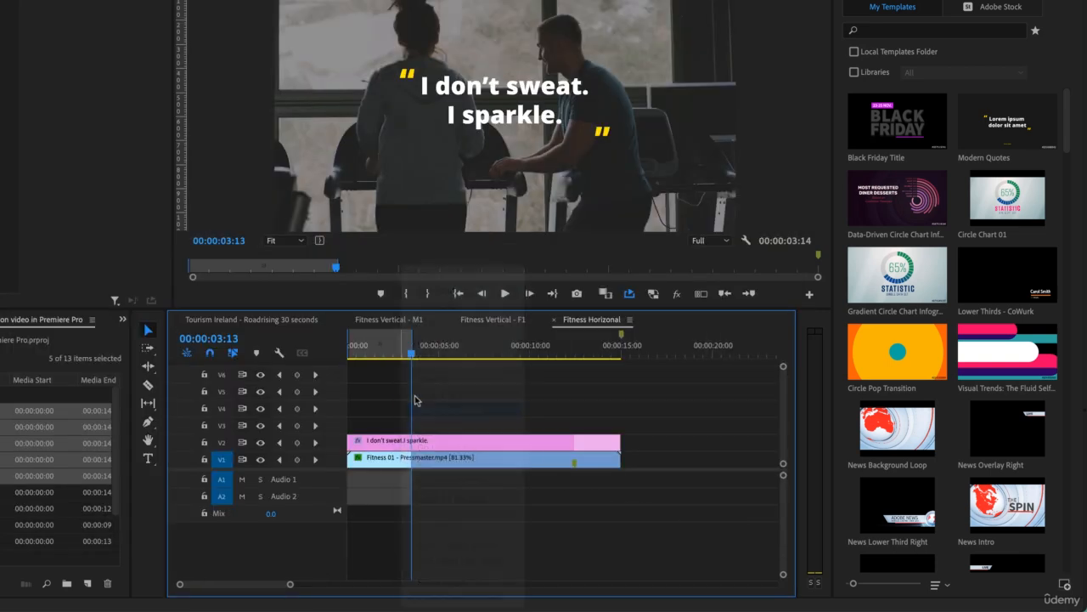
{"action": "left_click", "coordinate": [270, 321]}
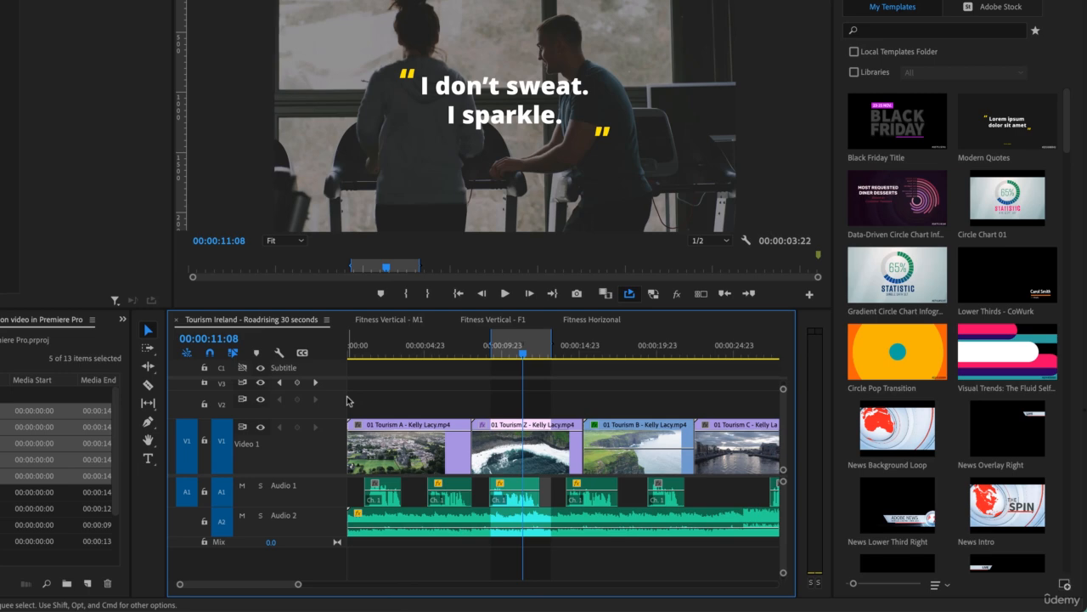
{"action": "right_click", "coordinate": [534, 348]}
{"action": "left_click", "coordinate": [560, 410]}
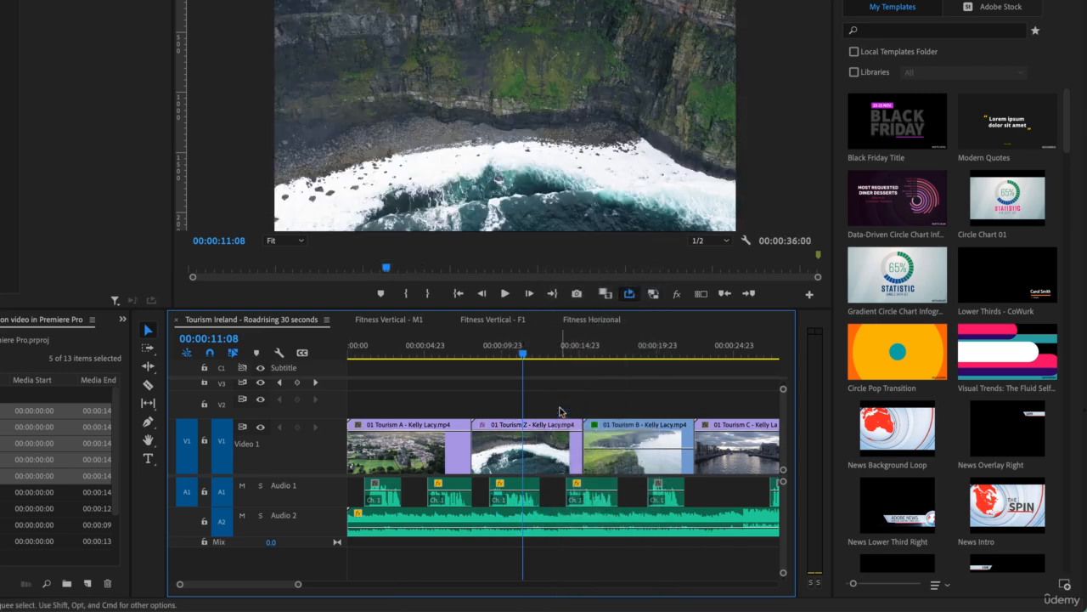
Step: Queue the Tourism Ireland - Roadrising 30 seconds sequence for export with a custom source range covering about its last 00:00:04:12
{"action": "key", "text": "super+m"}
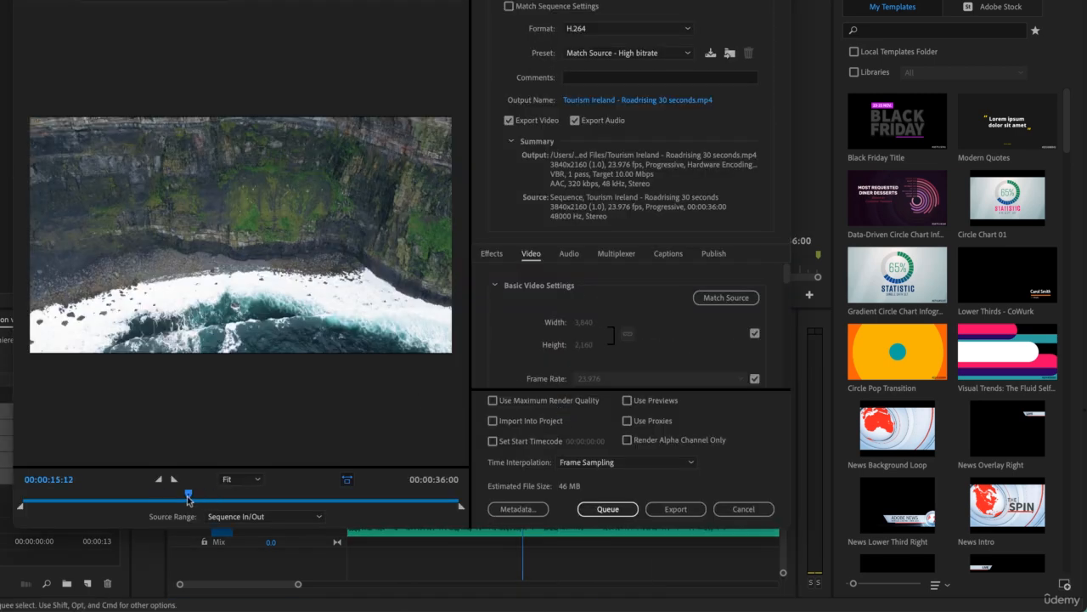
{"action": "left_click_drag", "start_coordinate": [190, 498], "coordinate": [422, 500]}
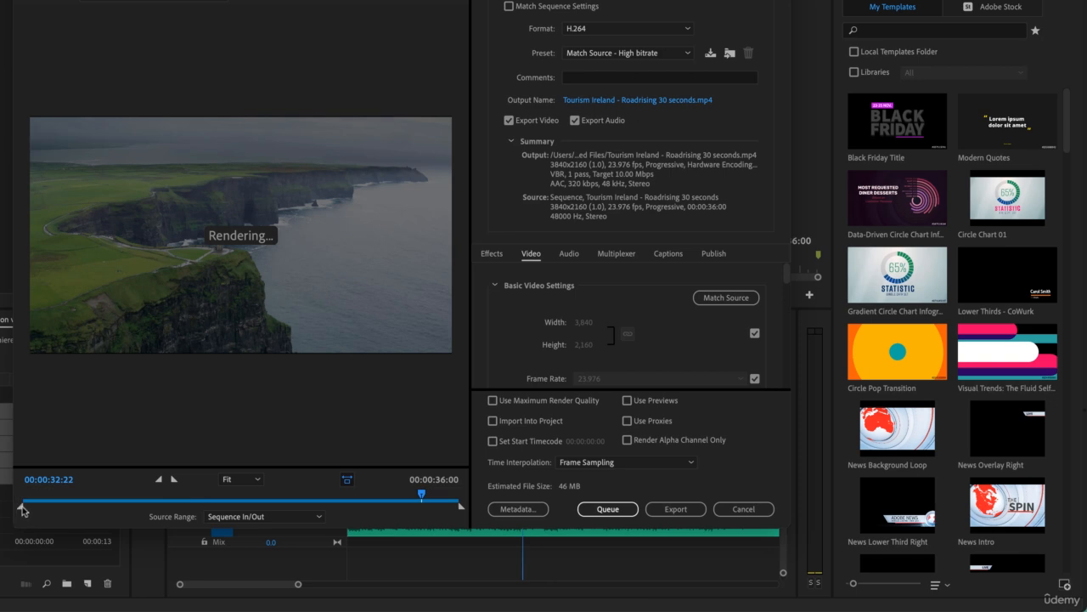
{"action": "left_click_drag", "start_coordinate": [24, 510], "coordinate": [411, 518]}
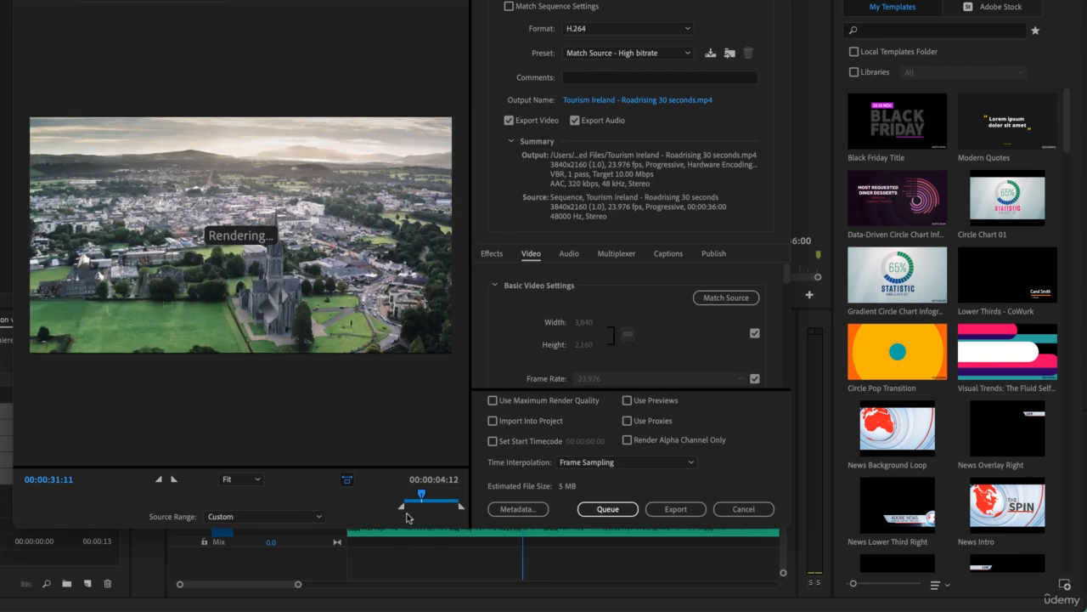
{"action": "left_click", "coordinate": [602, 508]}
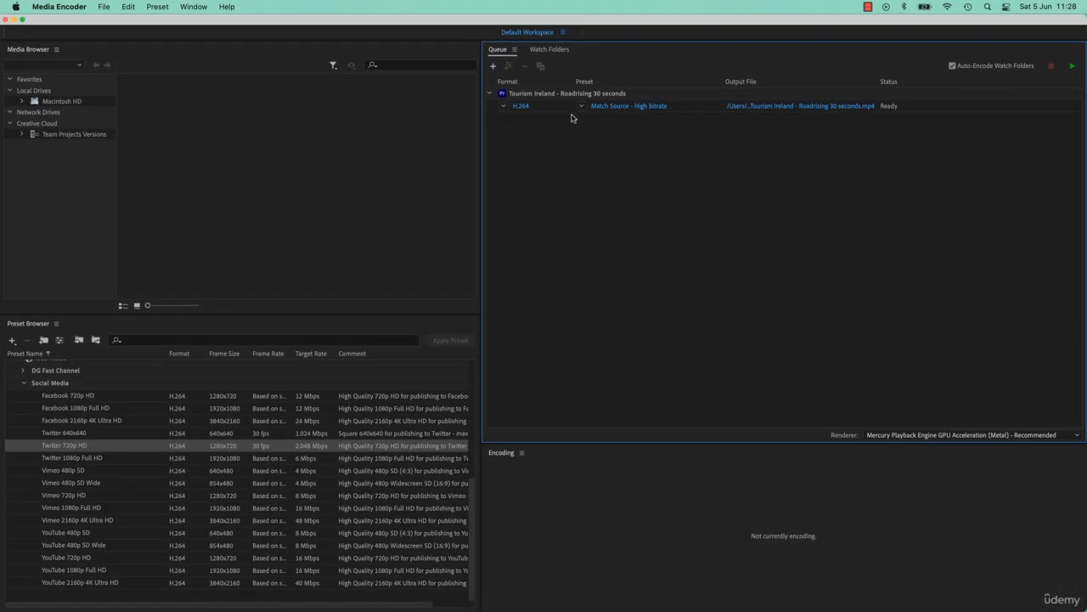
Step: Duplicate the queued Tourism Ireland - Roadrising 30 seconds item and give the copy a custom source range of about 00:00:06:03
{"action": "left_click", "coordinate": [547, 95]}
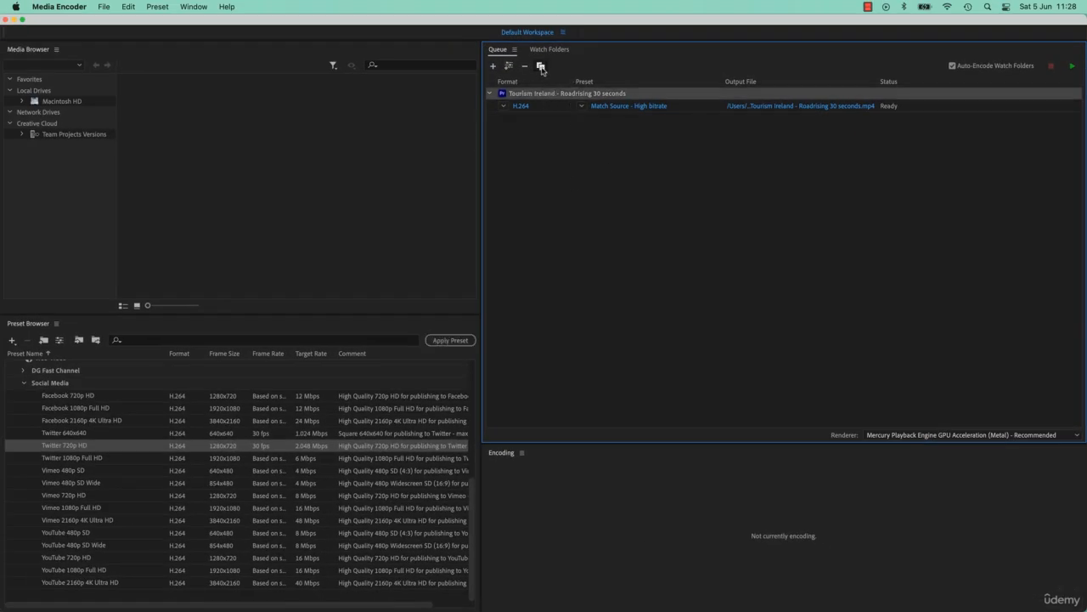
{"action": "left_click", "coordinate": [541, 67]}
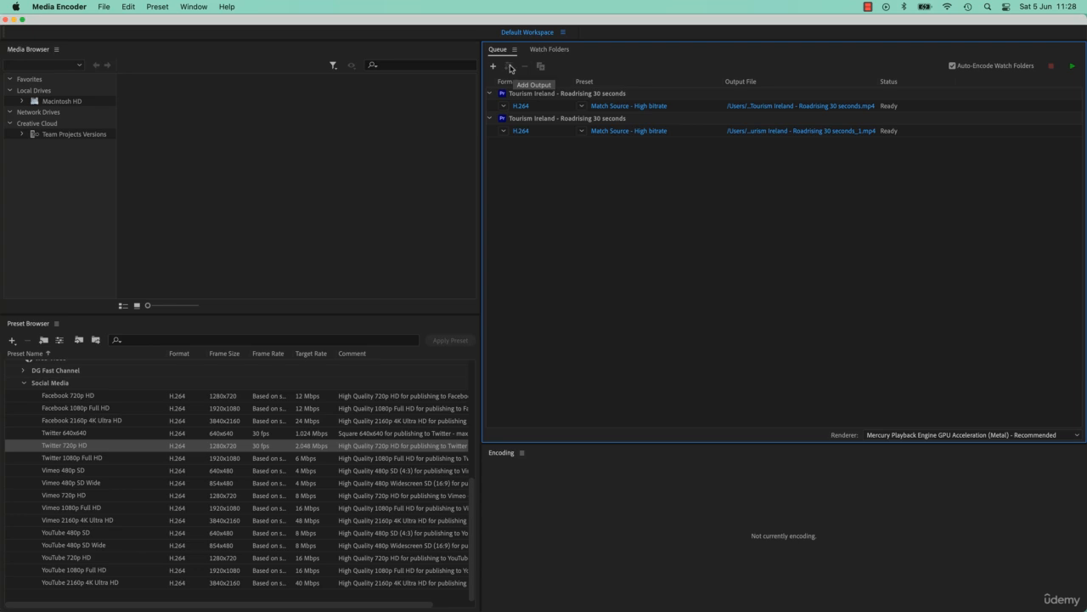
{"action": "left_click", "coordinate": [609, 131]}
{"action": "left_click_drag", "start_coordinate": [520, 527], "coordinate": [407, 527]}
{"action": "left_click_drag", "start_coordinate": [566, 526], "coordinate": [472, 527]}
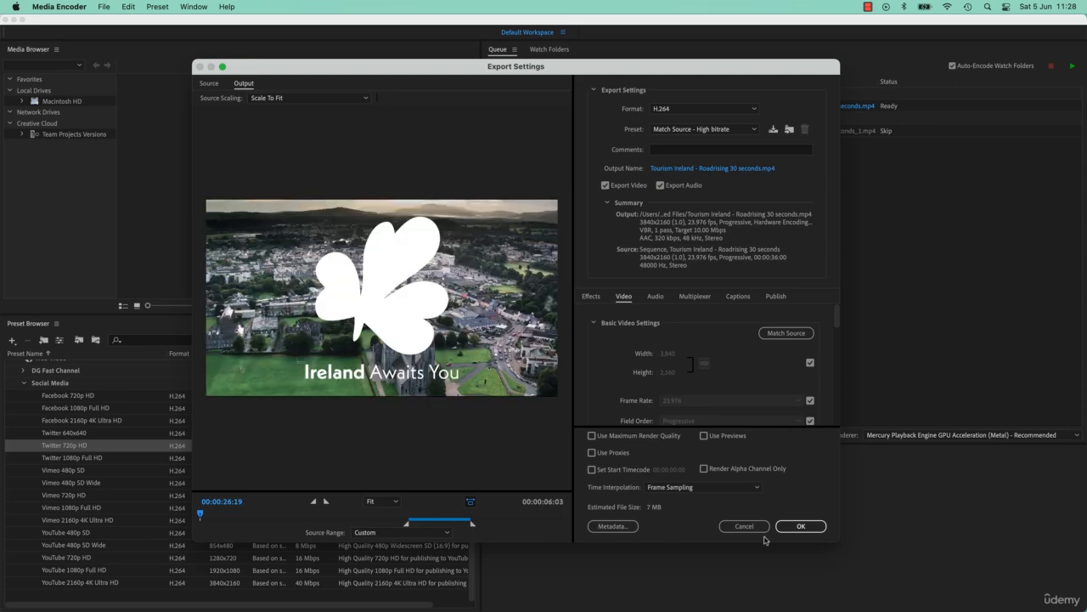
{"action": "left_click", "coordinate": [800, 527]}
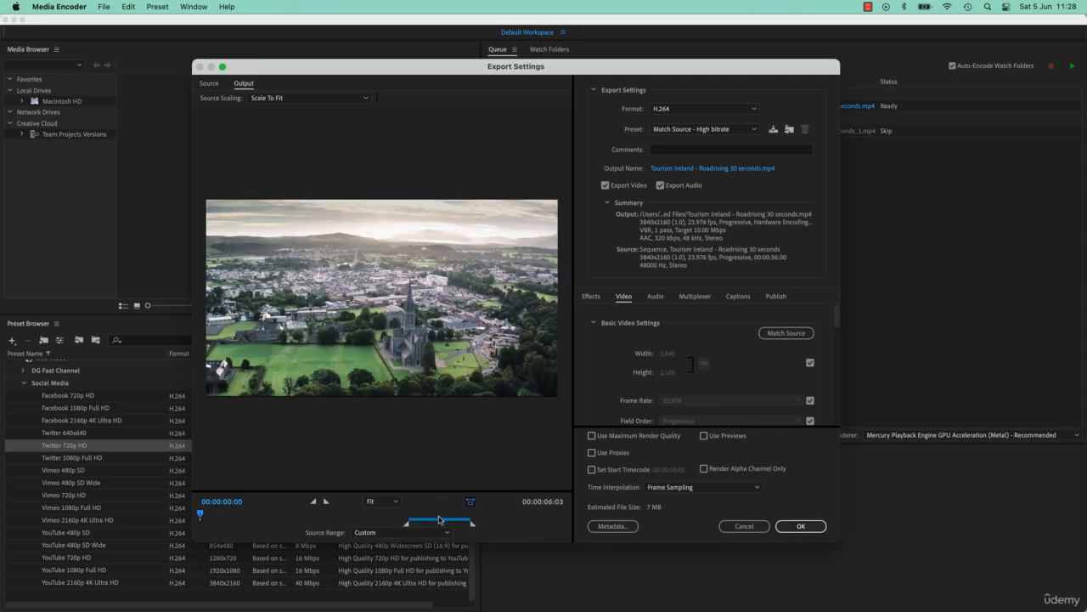
{"action": "left_click", "coordinate": [809, 526]}
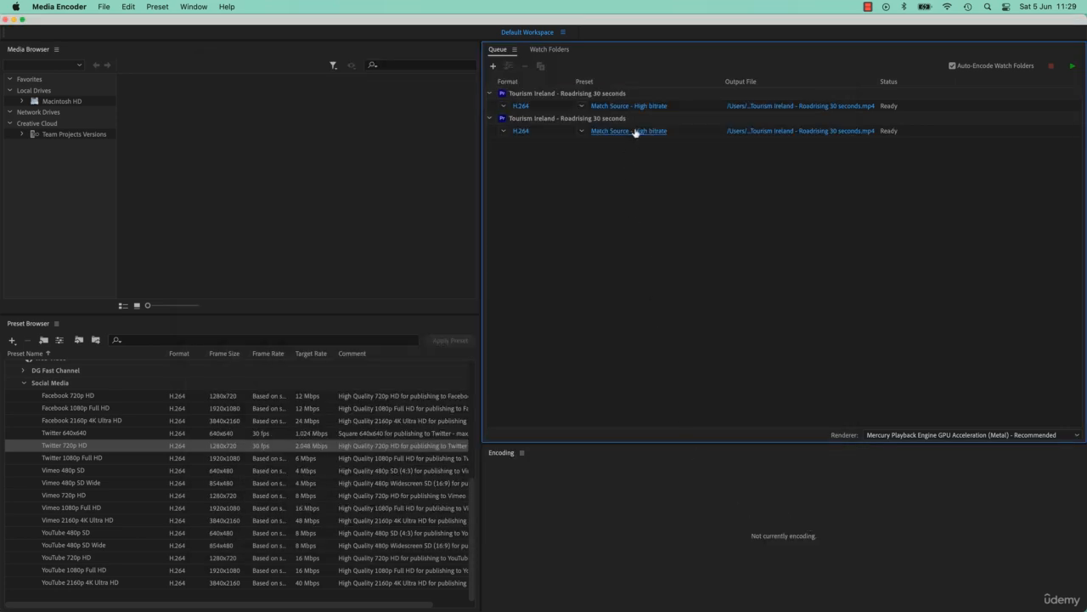
Step: Open the duplicated item's export settings, review the available source range options and cancel
{"action": "left_click", "coordinate": [635, 132]}
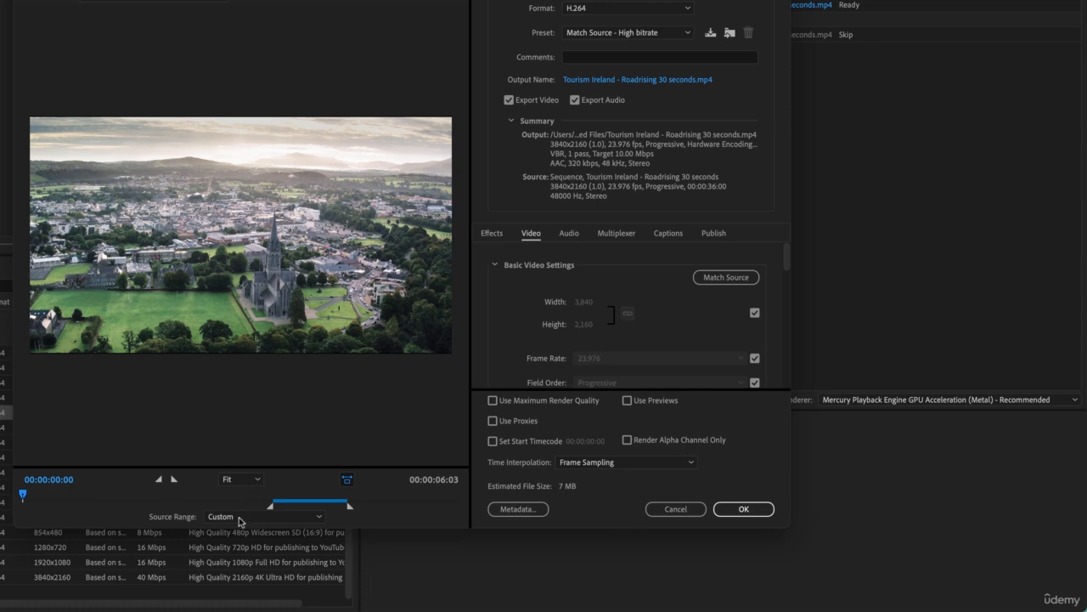
{"action": "left_click", "coordinate": [240, 518]}
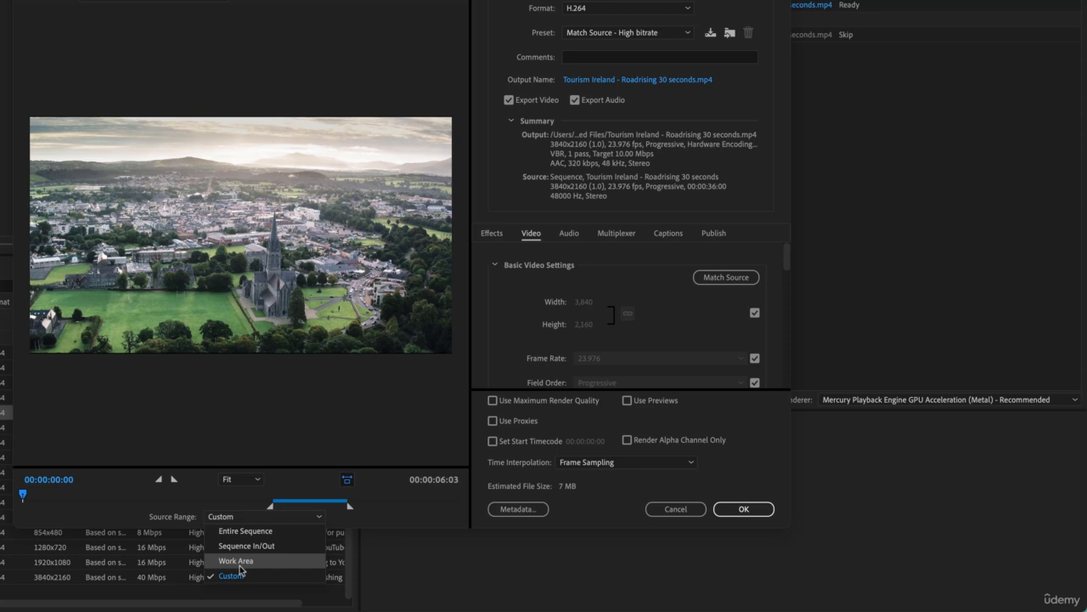
{"action": "left_click", "coordinate": [676, 509]}
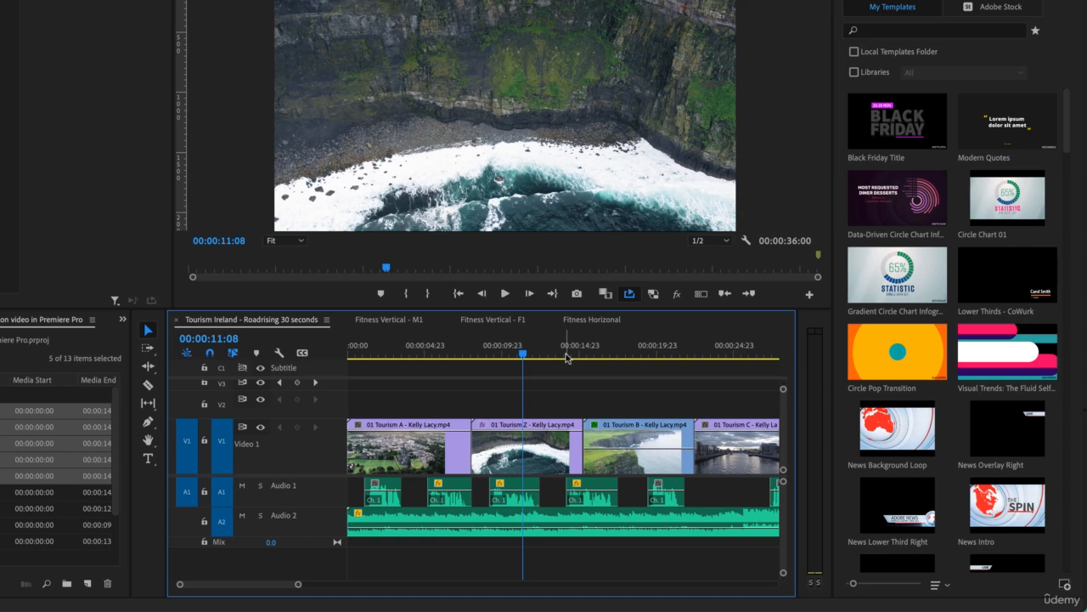
Step: In Premiere Pro, show the Work Area Bar and span it from 00:00:09:05 to near the end of the 01 Tourism B clip
{"action": "left_click", "coordinate": [327, 320]}
{"action": "left_click", "coordinate": [347, 355]}
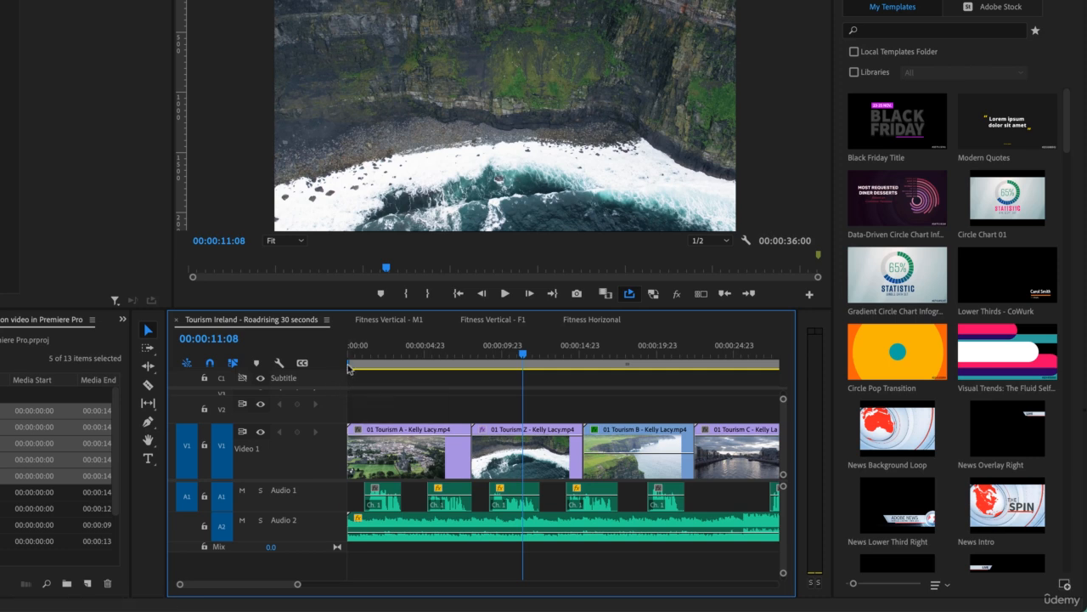
{"action": "left_click_drag", "start_coordinate": [350, 366], "coordinate": [461, 368]}
{"action": "left_click_drag", "start_coordinate": [460, 368], "coordinate": [438, 367]}
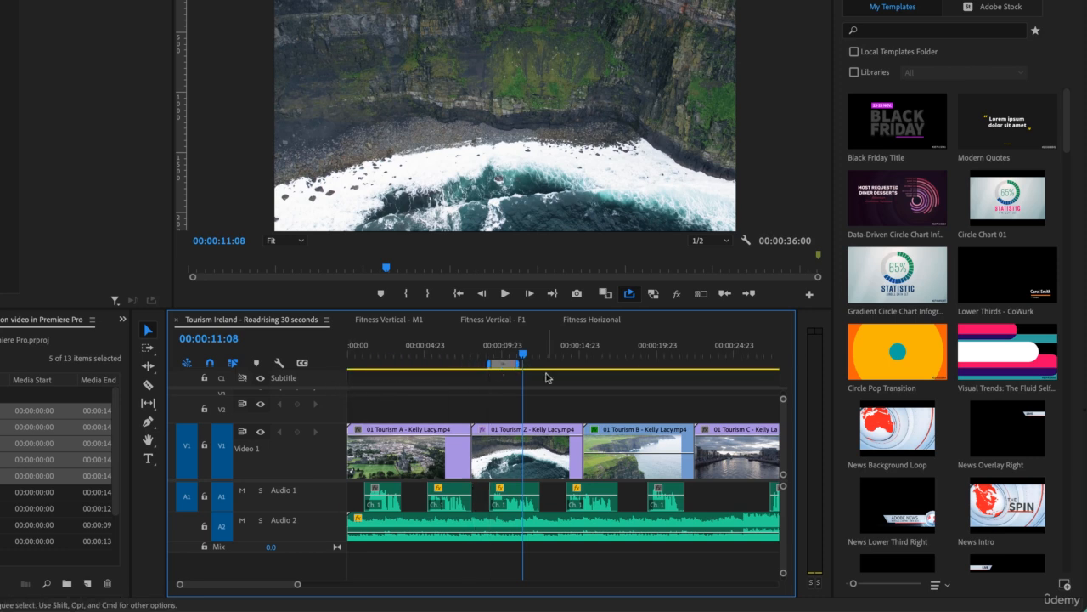
{"action": "left_click", "coordinate": [553, 369]}
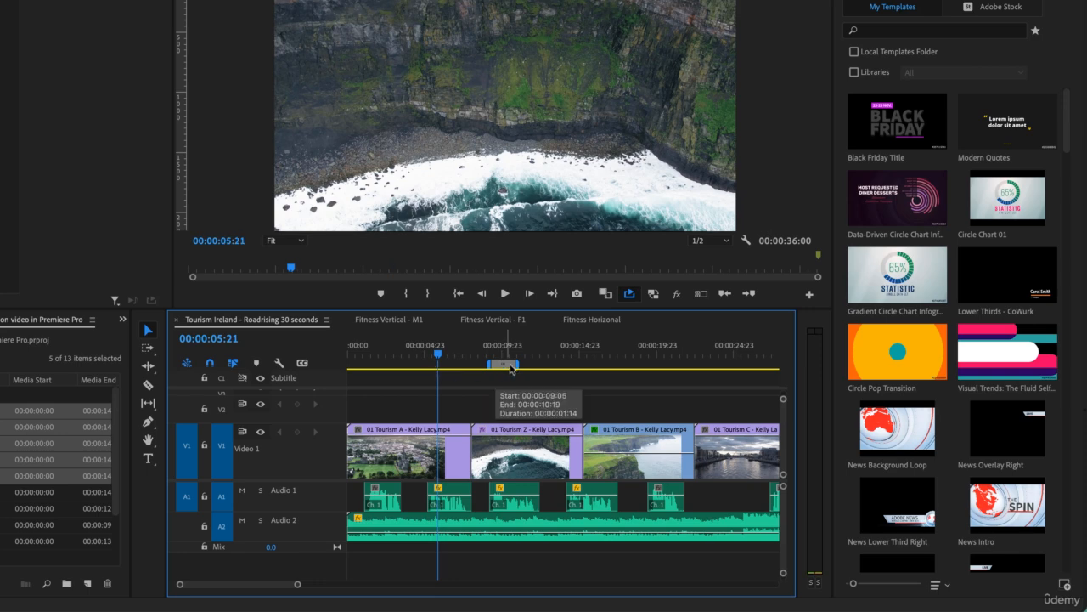
{"action": "left_click_drag", "start_coordinate": [517, 367], "coordinate": [675, 368]}
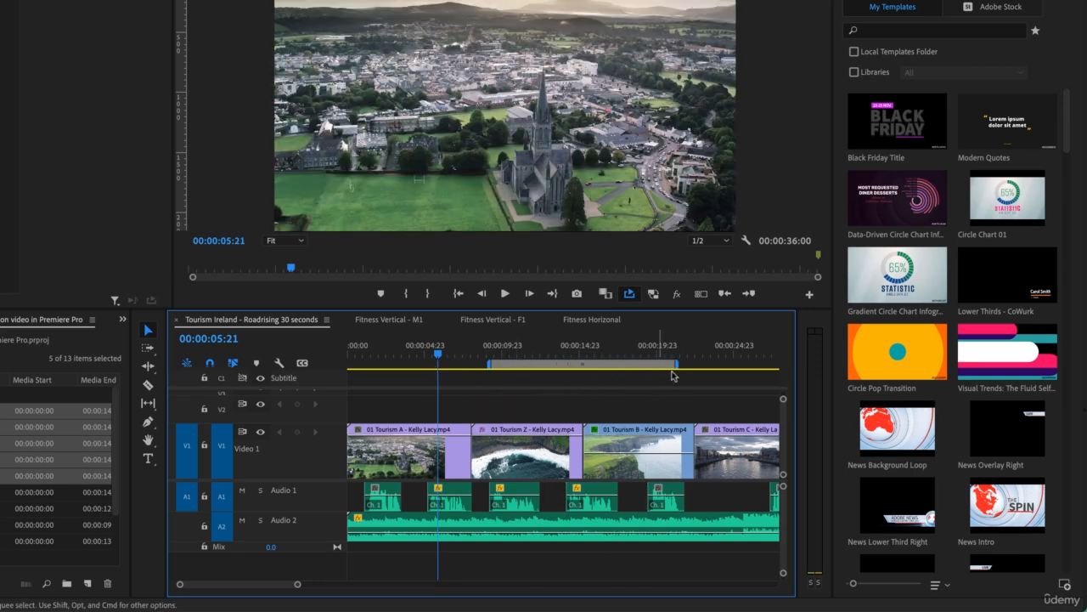
{"action": "left_click", "coordinate": [542, 342]}
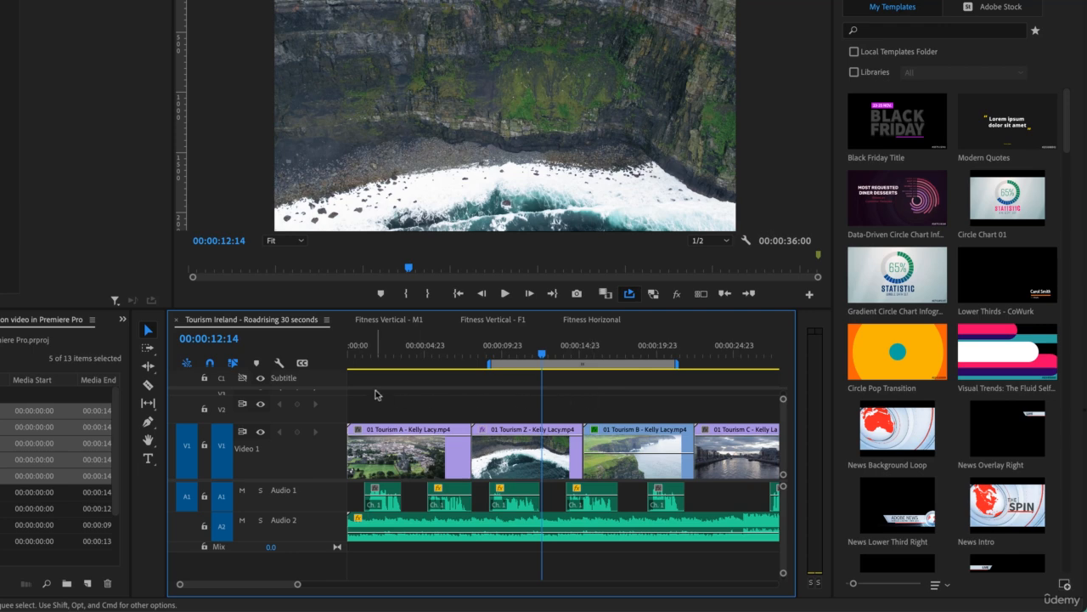
Step: Hide the Work Area Bar in the Tourism Ireland - Roadrising 30 seconds timeline
{"action": "left_click", "coordinate": [326, 320]}
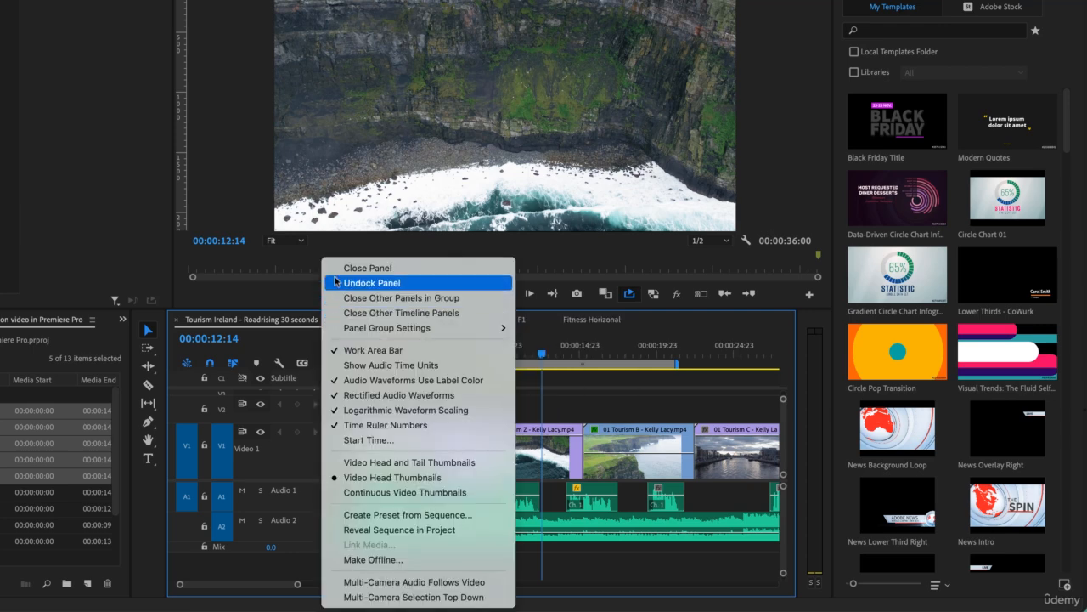
{"action": "left_click", "coordinate": [337, 350]}
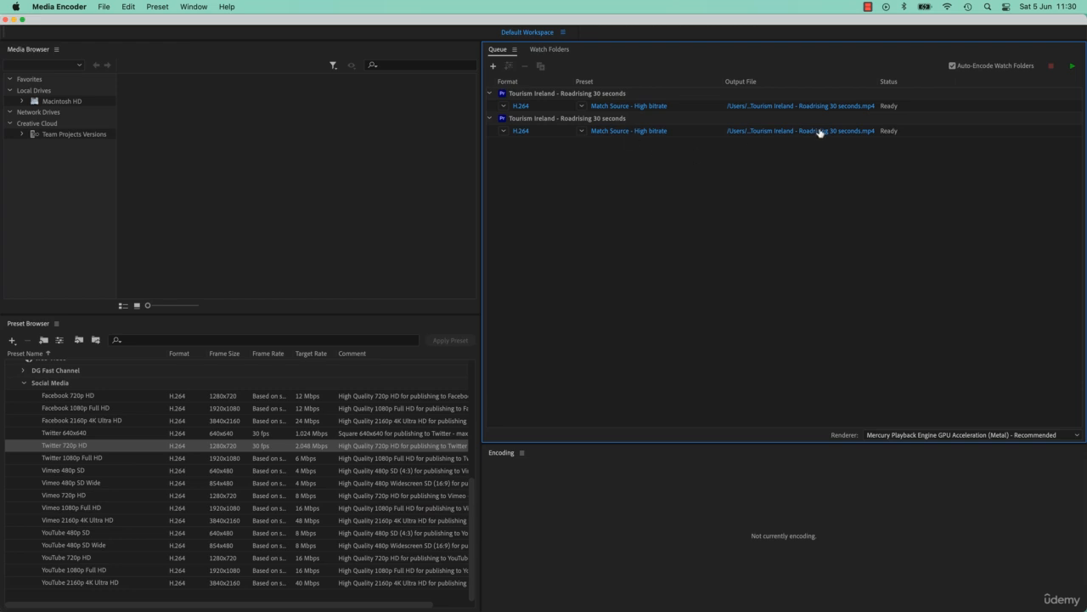
Step: In Media Encoder, add a second output to the first queued sequence and create a duplicate queue item with two outputs
{"action": "left_click", "coordinate": [549, 96]}
{"action": "left_click", "coordinate": [548, 119], "text": "shift"}
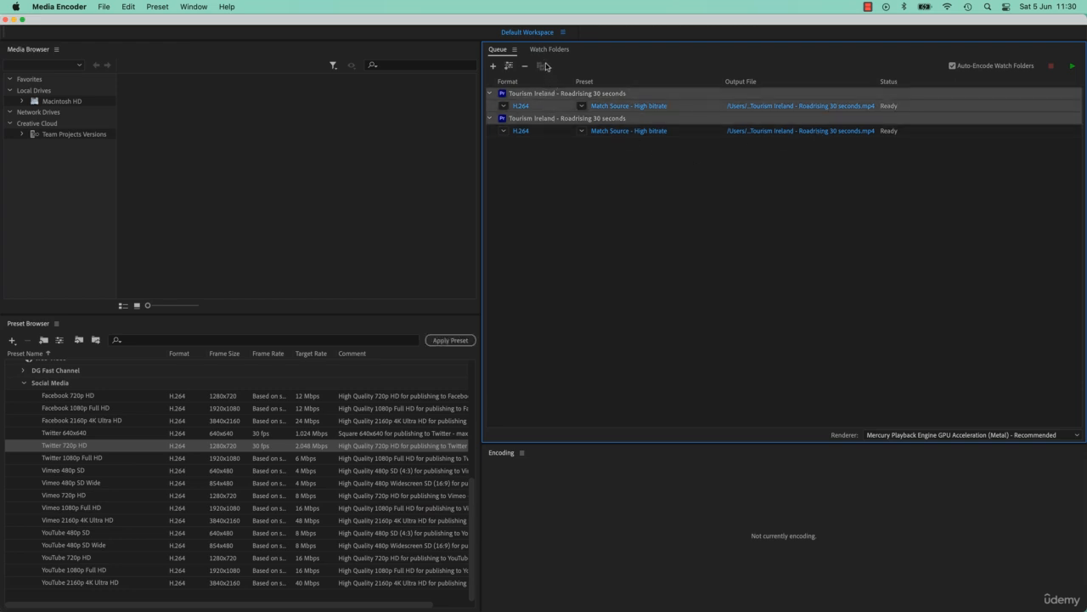
{"action": "left_click", "coordinate": [509, 66]}
{"action": "left_click", "coordinate": [556, 132]}
{"action": "left_click", "coordinate": [542, 66]}
{"action": "left_click", "coordinate": [554, 157]}
{"action": "left_click", "coordinate": [509, 66]}
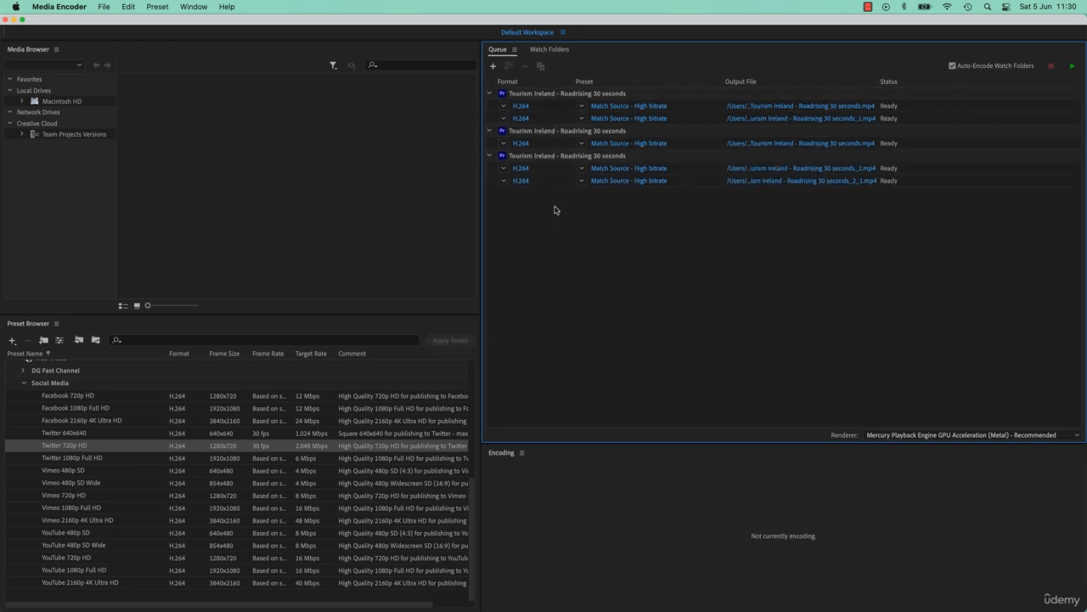
Step: Duplicate all three Tourism Ireland - Roadrising 30 seconds sources in the queue together with their outputs
{"action": "left_click", "coordinate": [554, 94]}
{"action": "left_click", "coordinate": [554, 132], "text": "super"}
{"action": "left_click", "coordinate": [554, 157], "text": "super"}
{"action": "left_click", "coordinate": [541, 66]}
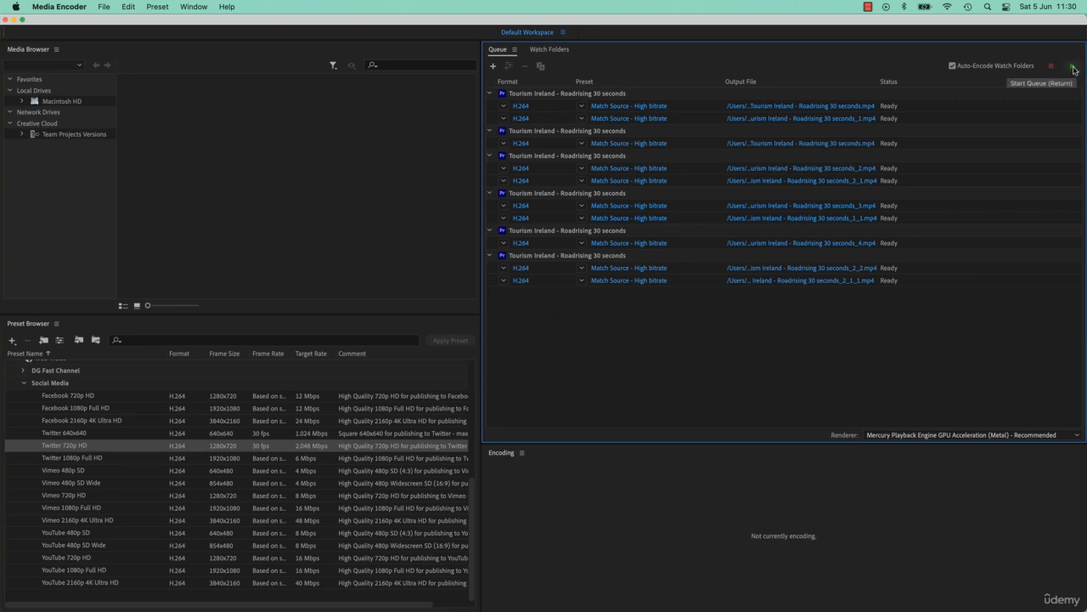
Step: Resize the Media Encoder and Premiere Pro windows so they sit side by side, each filling about half the display
{"action": "left_click_drag", "start_coordinate": [1085, 22], "coordinate": [524, 26]}
{"action": "left_click", "coordinate": [655, 23]}
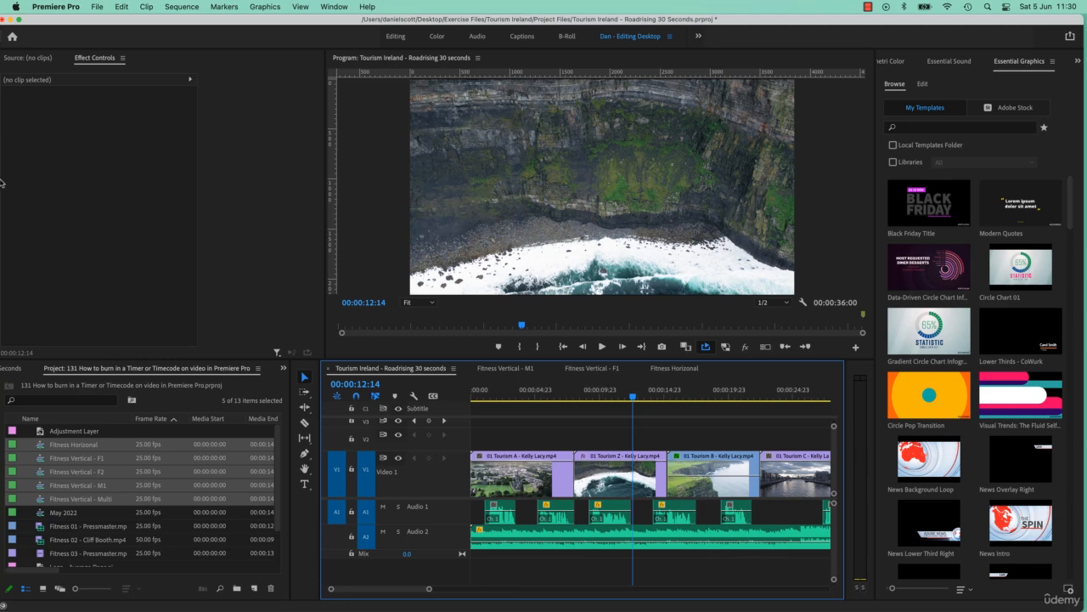
{"action": "left_click", "coordinate": [2, 187]}
{"action": "left_click_drag", "start_coordinate": [106, 20], "coordinate": [144, 20]}
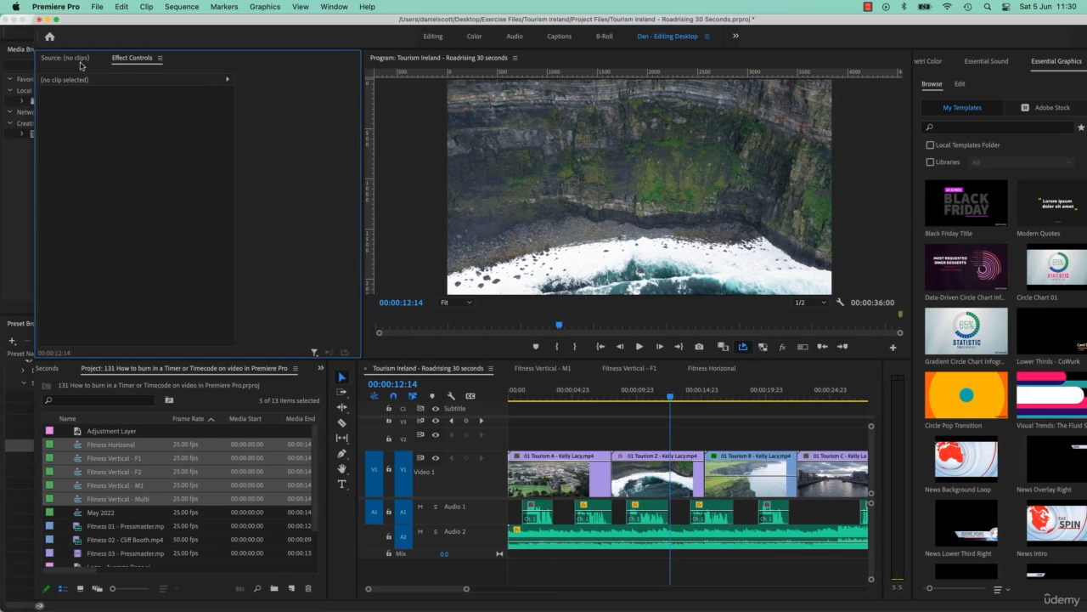
{"action": "left_click_drag", "start_coordinate": [32, 123], "coordinate": [527, 178]}
{"action": "left_click", "coordinate": [373, 354]}
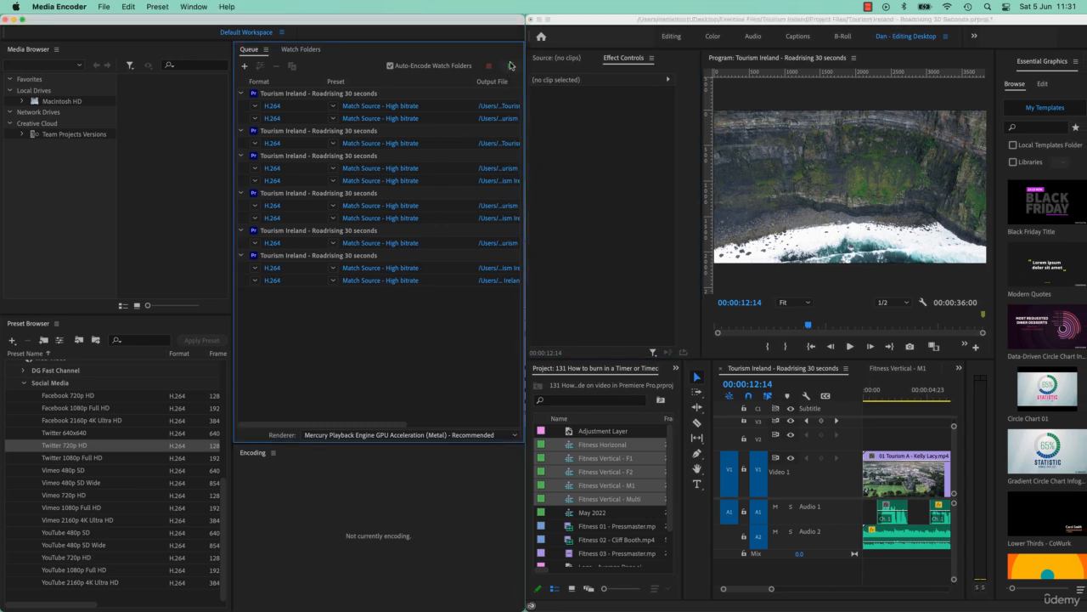
Step: Start encoding the Media Encoder queue and move the Premiere Pro playhead to 00:00:00:23
{"action": "left_click", "coordinate": [509, 66]}
{"action": "left_click", "coordinate": [879, 399]}
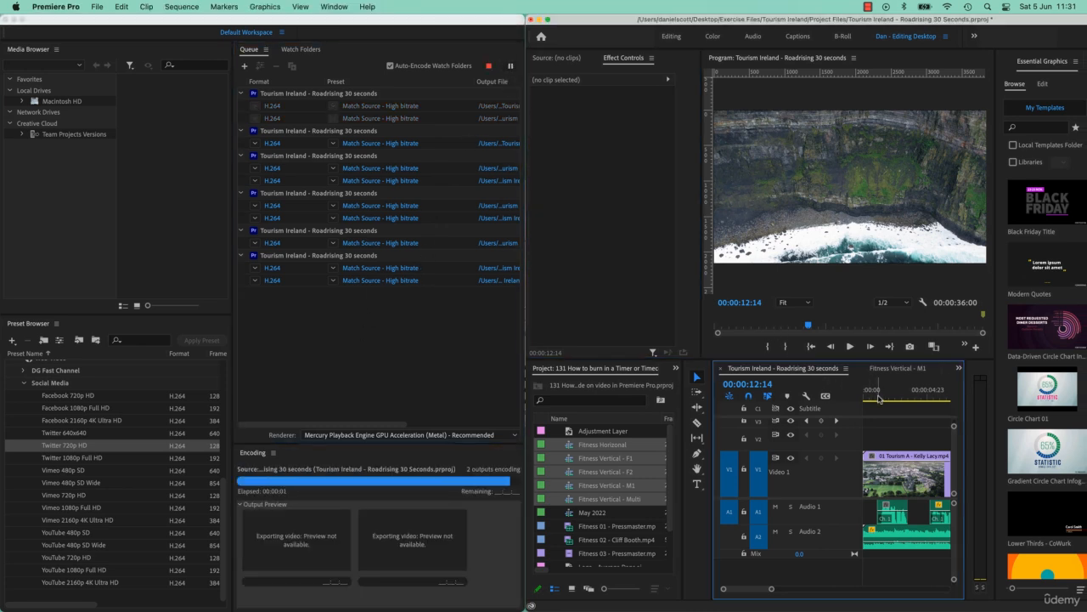
{"action": "left_click", "coordinate": [878, 398]}
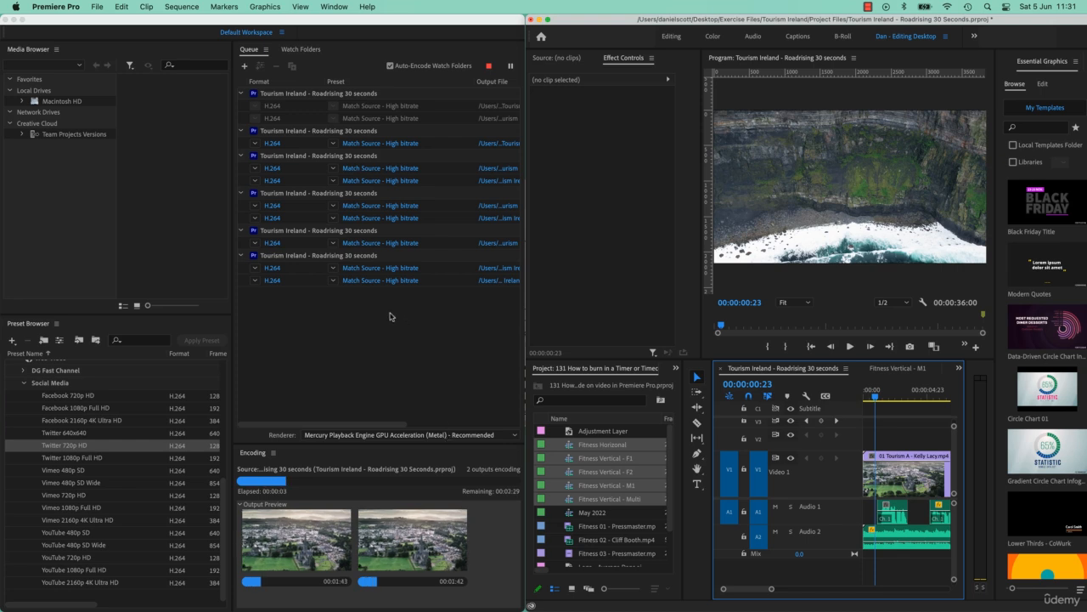
{"action": "left_click_drag", "start_coordinate": [382, 427], "coordinate": [434, 429]}
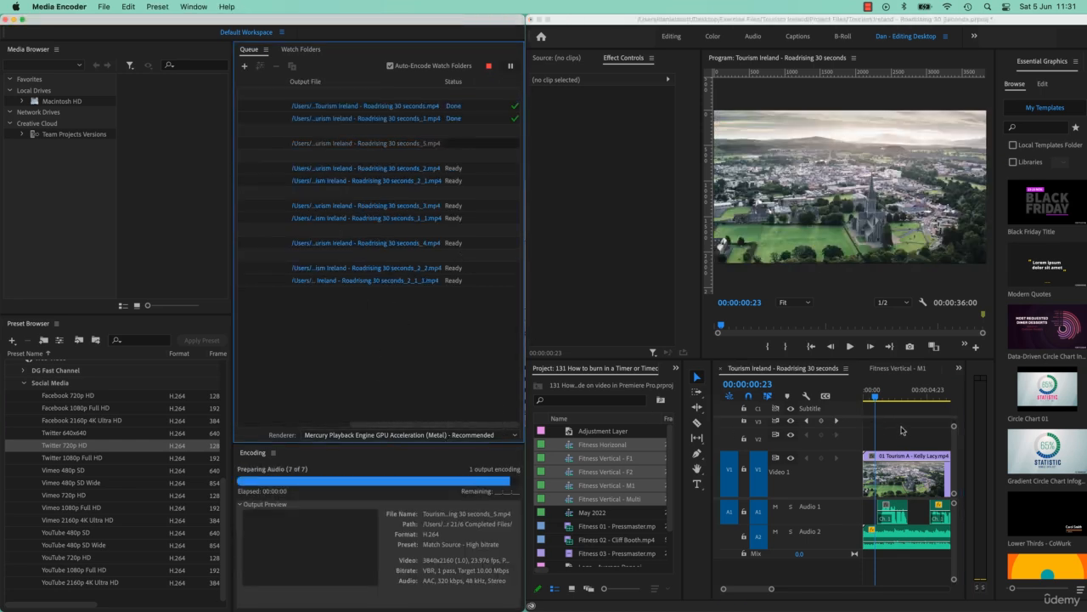
Step: Play and stop the Premiere Pro sequence twice from 00:00:00:18 while checking how the encoding queue responds
{"action": "left_click", "coordinate": [877, 400]}
{"action": "left_click_drag", "start_coordinate": [877, 400], "coordinate": [874, 399]}
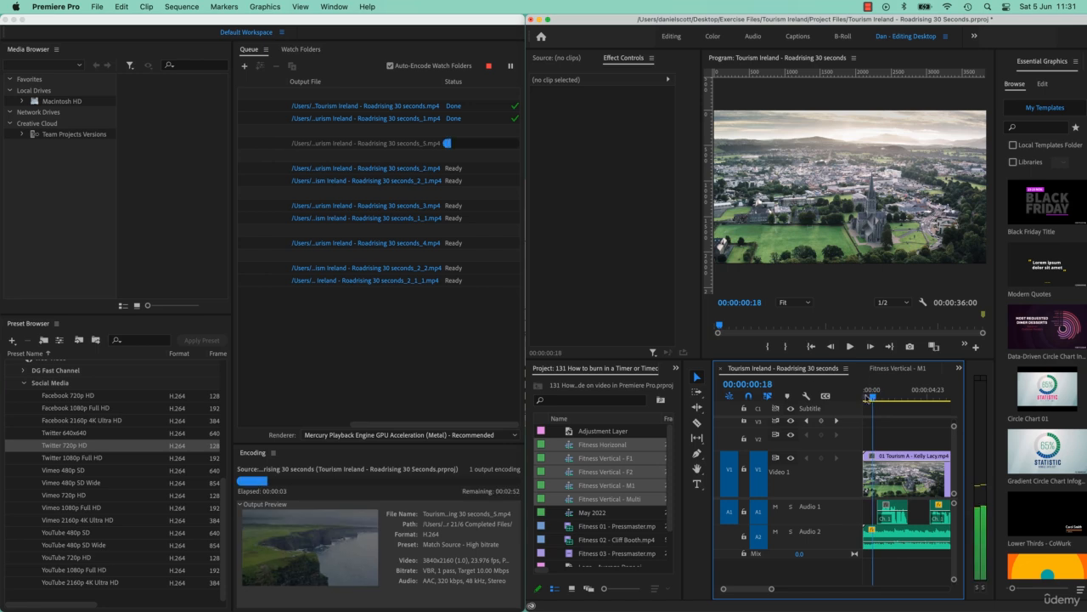
{"action": "key", "text": "space"}
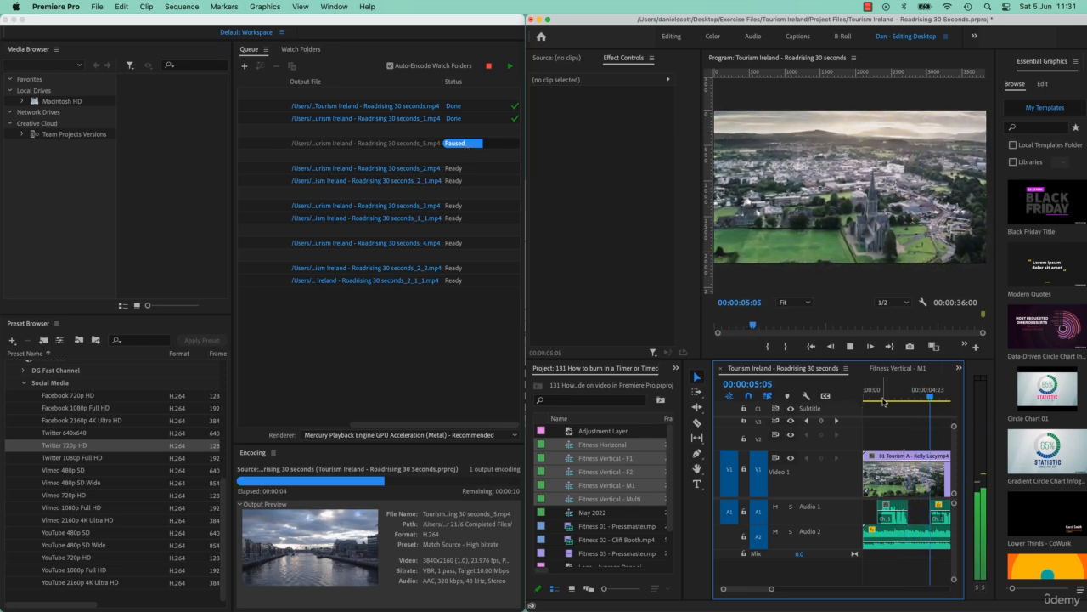
{"action": "key", "text": "space"}
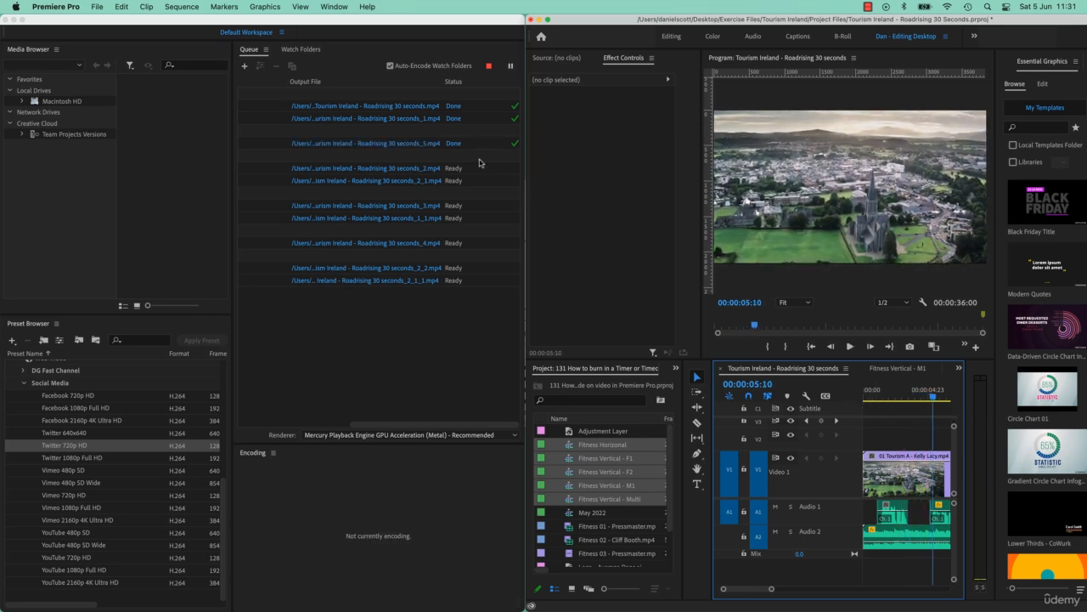
{"action": "key", "text": "space"}
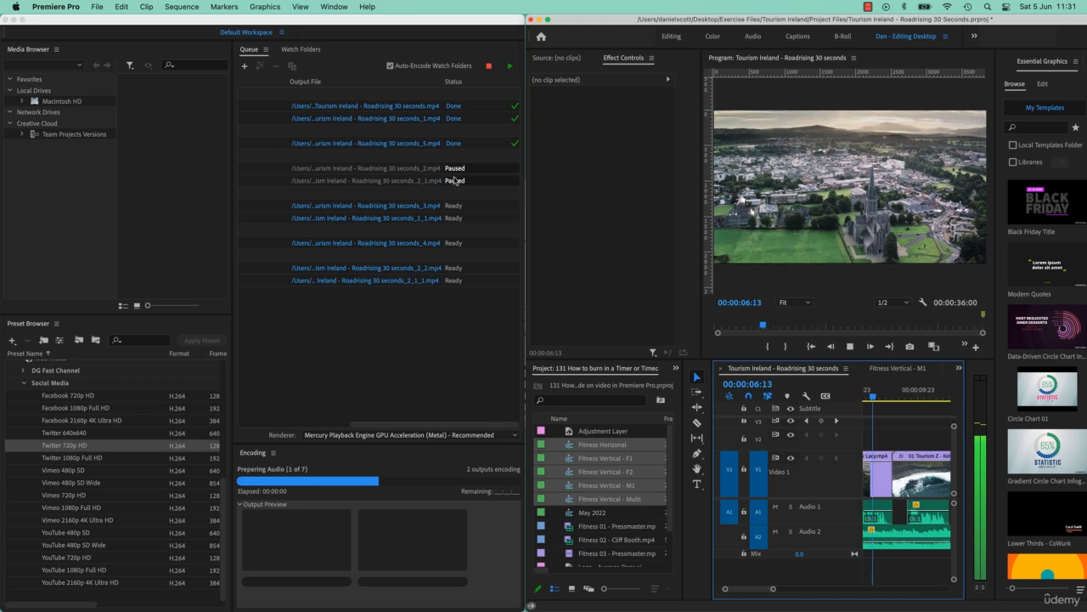
{"action": "key", "text": "space"}
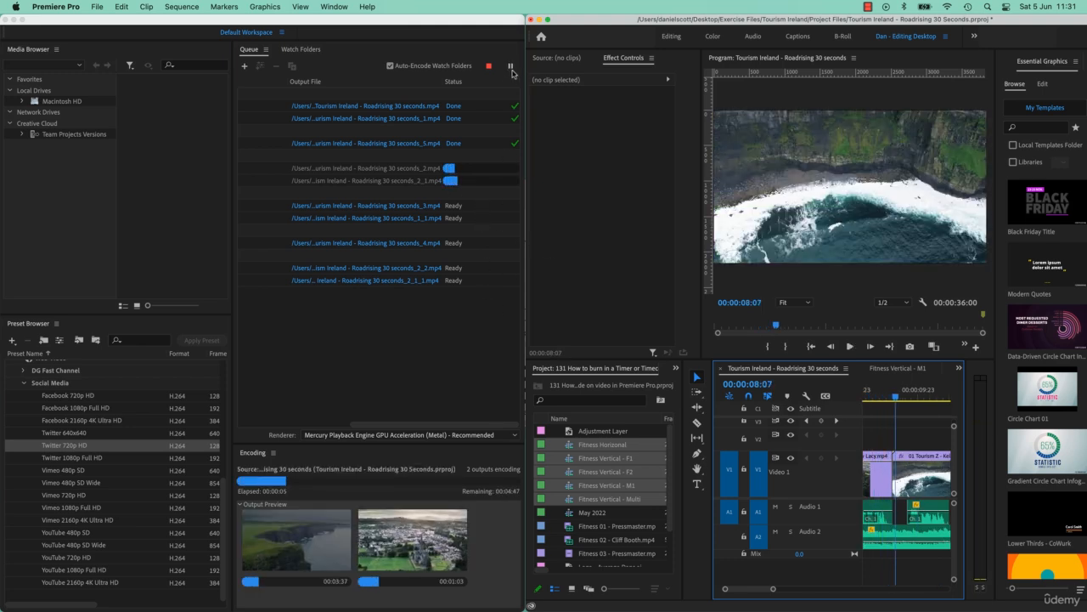
Step: Pause the Media Encoder queue and enlarge its window to fill the display
{"action": "left_click", "coordinate": [511, 100]}
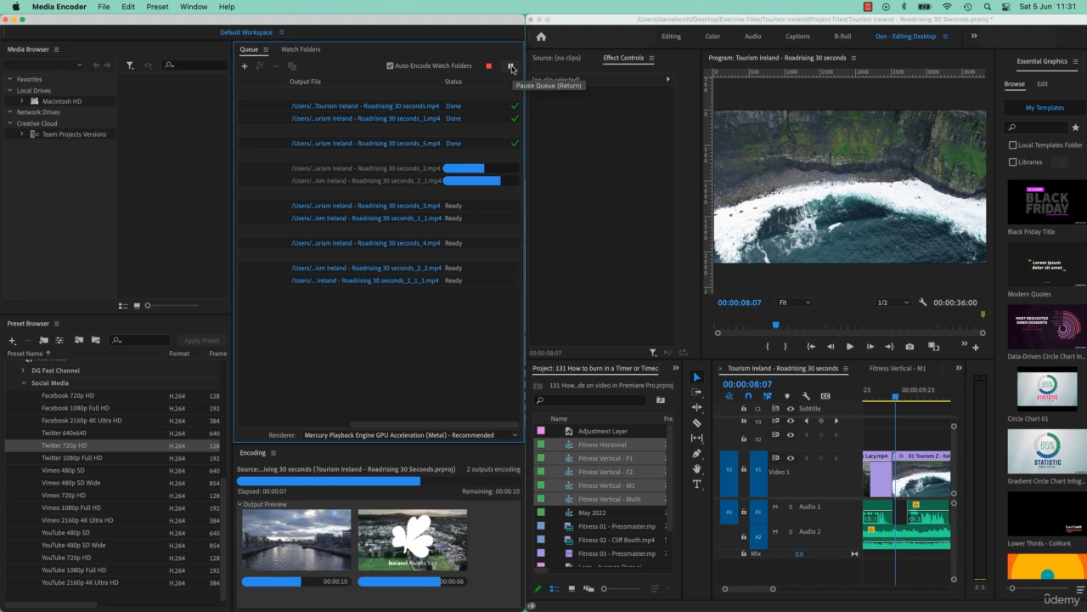
{"action": "left_click", "coordinate": [512, 69]}
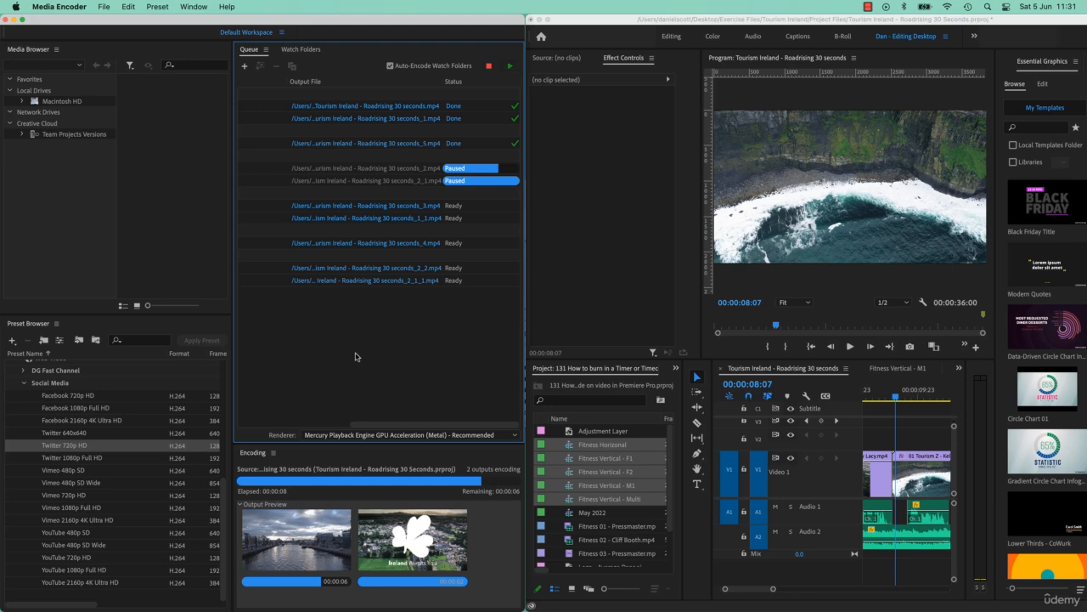
{"action": "left_click", "coordinate": [22, 18]}
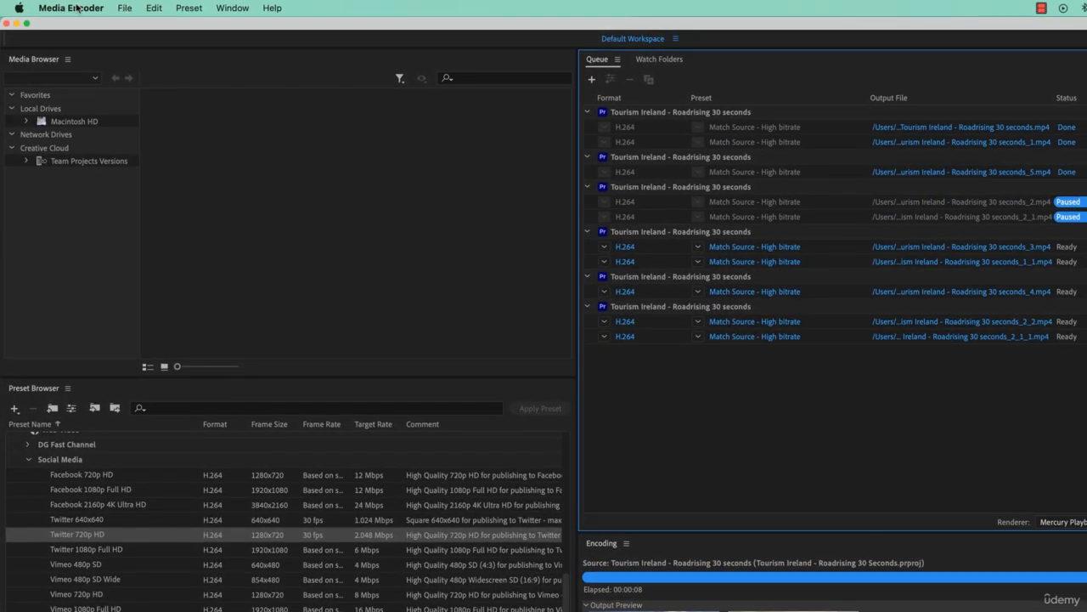
Step: Review the Media Encoder preferences from General and Appearance through Metadata, Memory and Sync Settings, and close them without changes
{"action": "left_click", "coordinate": [156, 8]}
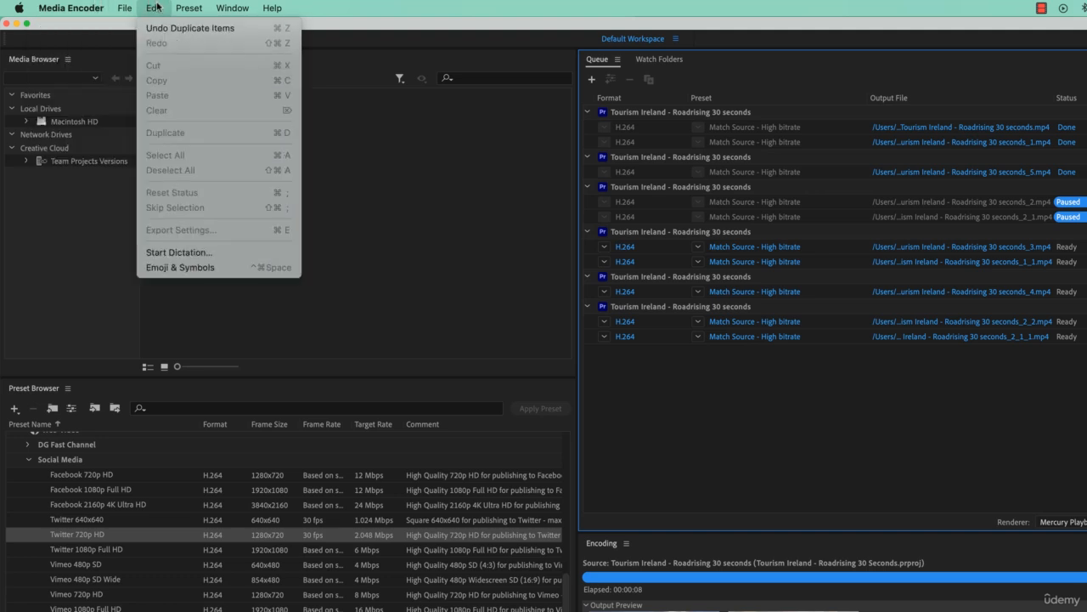
{"action": "mouse_move", "coordinate": [89, 10]}
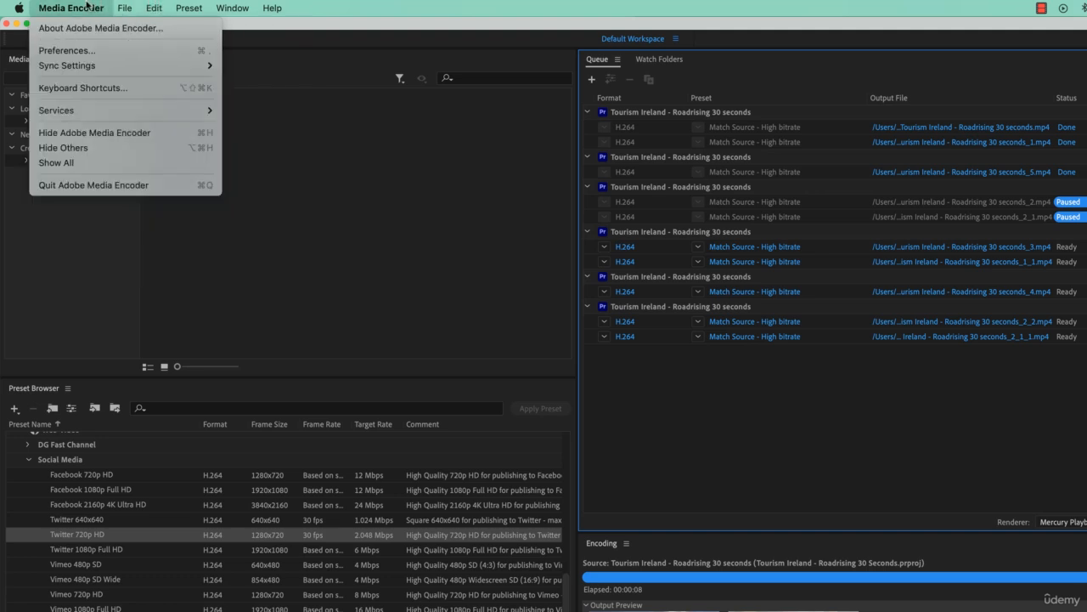
{"action": "left_click", "coordinate": [93, 58]}
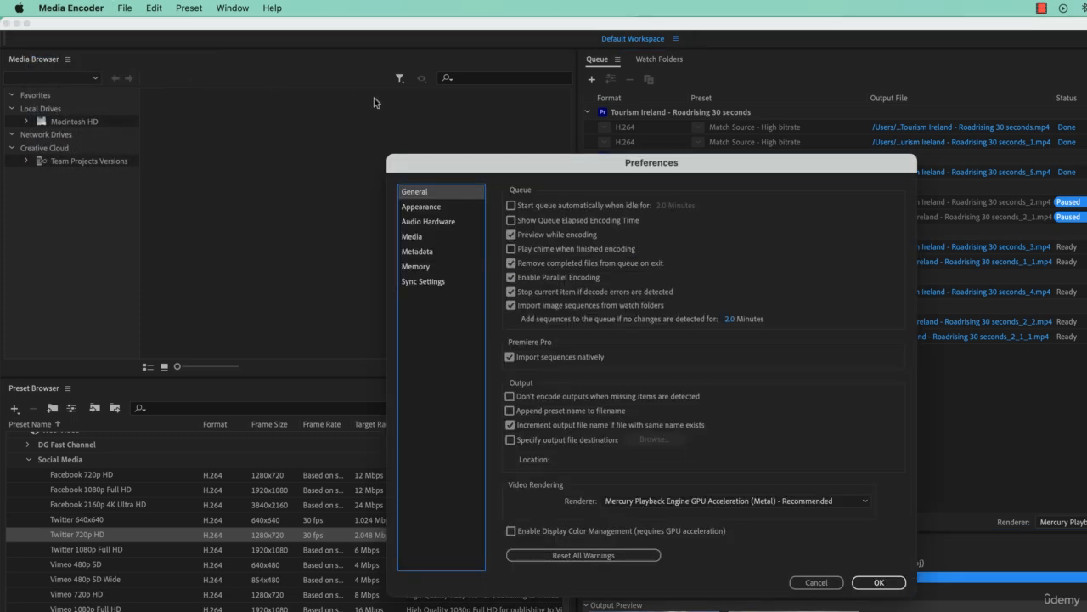
{"action": "left_click", "coordinate": [454, 208]}
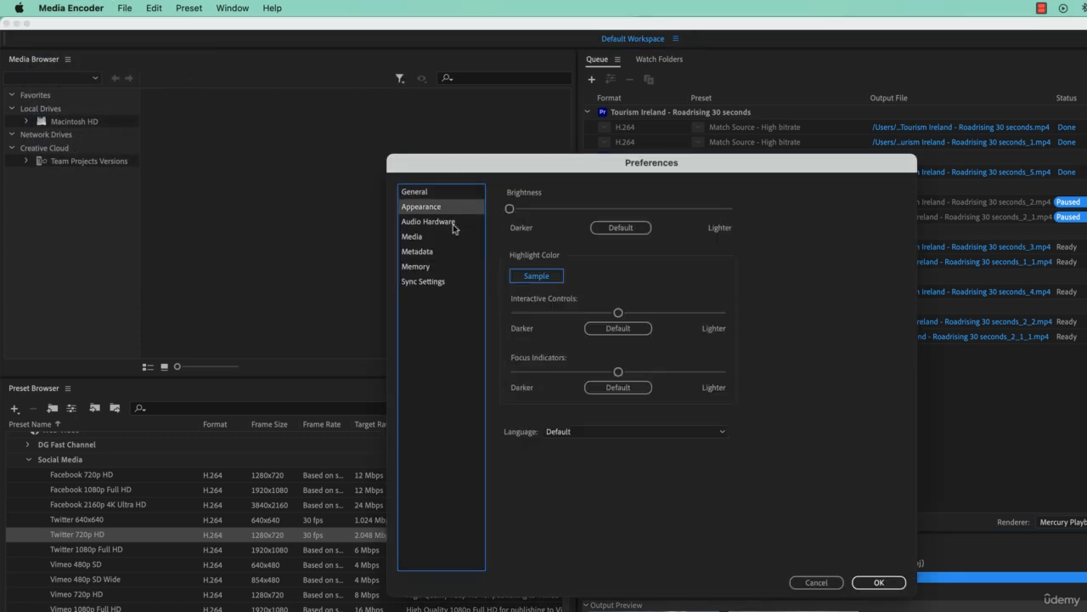
{"action": "left_click", "coordinate": [455, 223]}
{"action": "left_click", "coordinate": [450, 237]}
{"action": "left_click", "coordinate": [446, 253]}
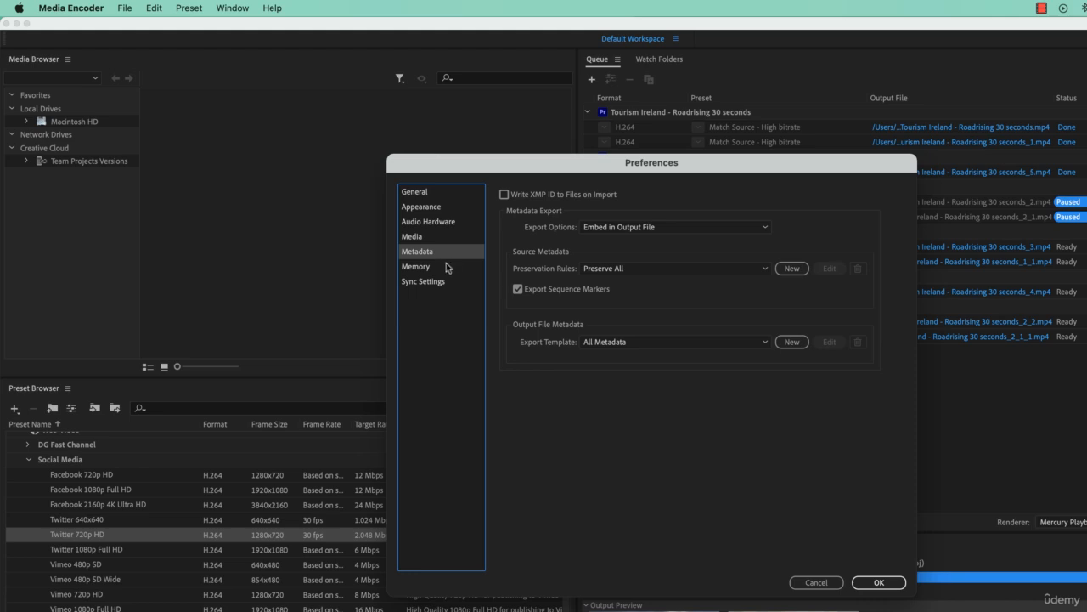
{"action": "left_click", "coordinate": [447, 267]}
{"action": "left_click", "coordinate": [449, 283]}
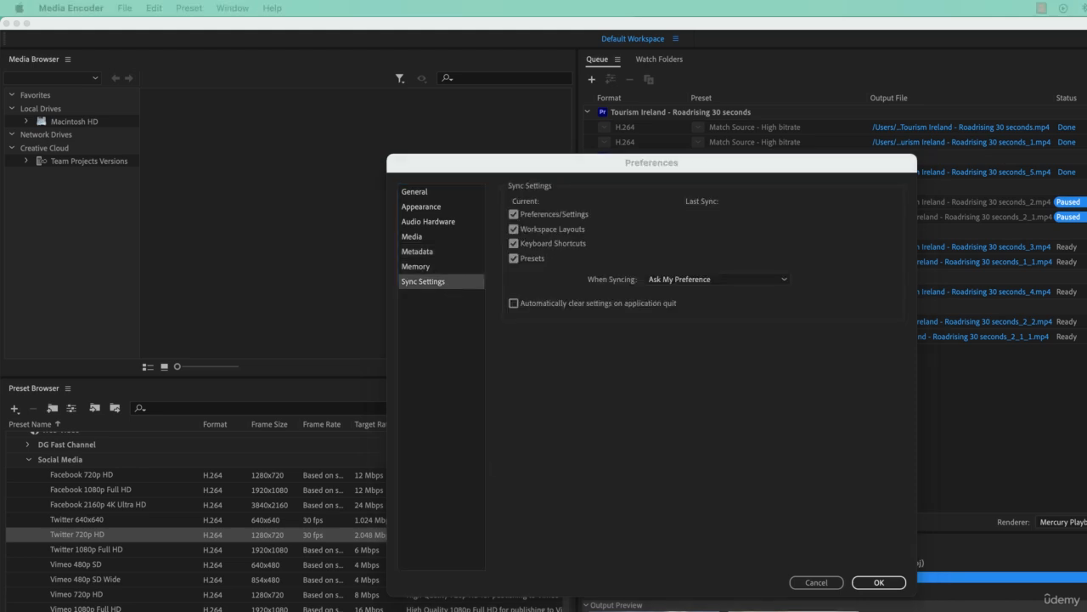
{"action": "left_click", "coordinate": [829, 585]}
{"action": "left_click", "coordinate": [828, 584]}
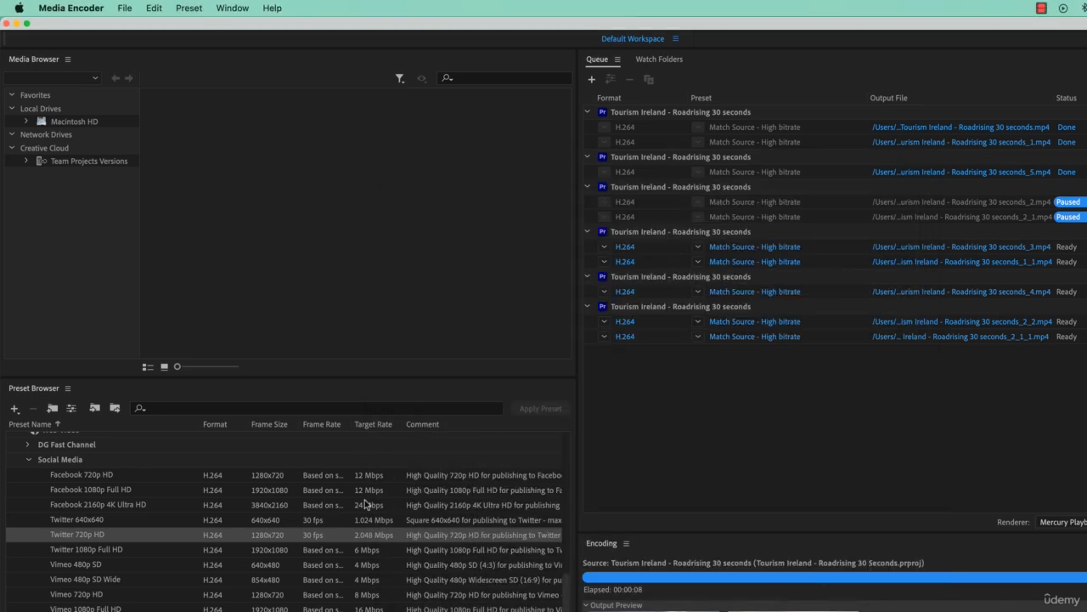
Step: Switch to Premiere Pro, enlarge its window, and toggle Pause Media Encoder queue during playback off and back on in the Playback preferences
{"action": "key", "text": "super+Tab"}
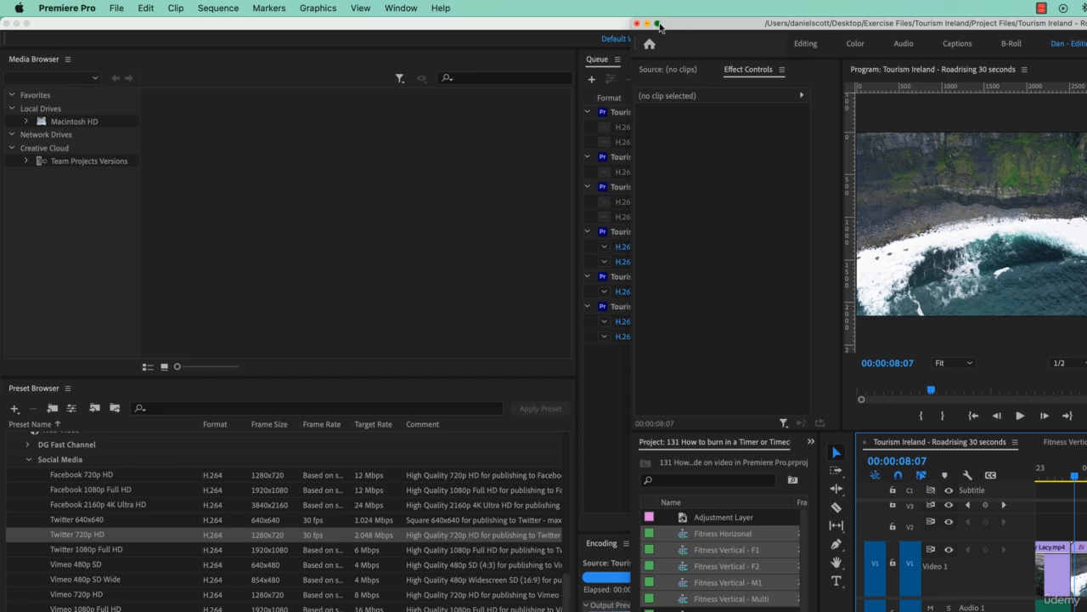
{"action": "left_click", "coordinate": [656, 23]}
{"action": "left_click", "coordinate": [75, 8]}
{"action": "mouse_move", "coordinate": [162, 50]}
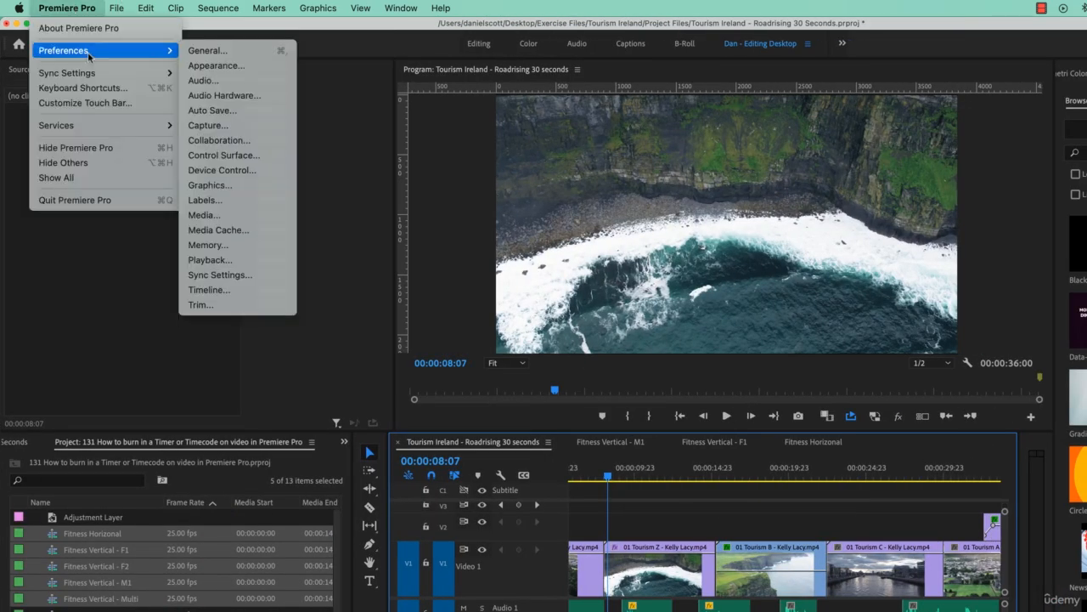
{"action": "left_click", "coordinate": [208, 259]}
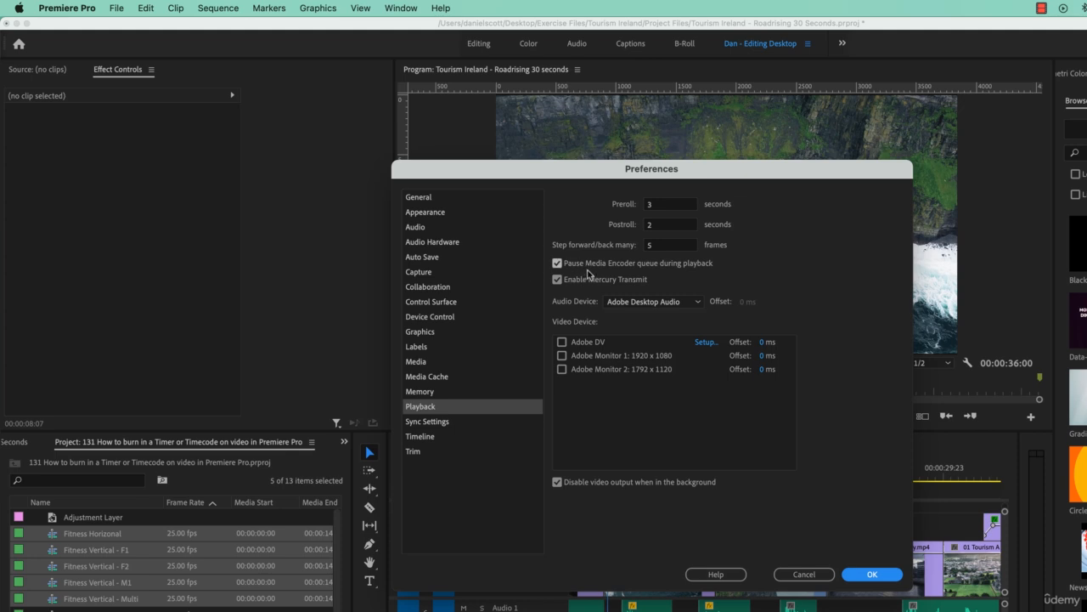
{"action": "left_click", "coordinate": [672, 265]}
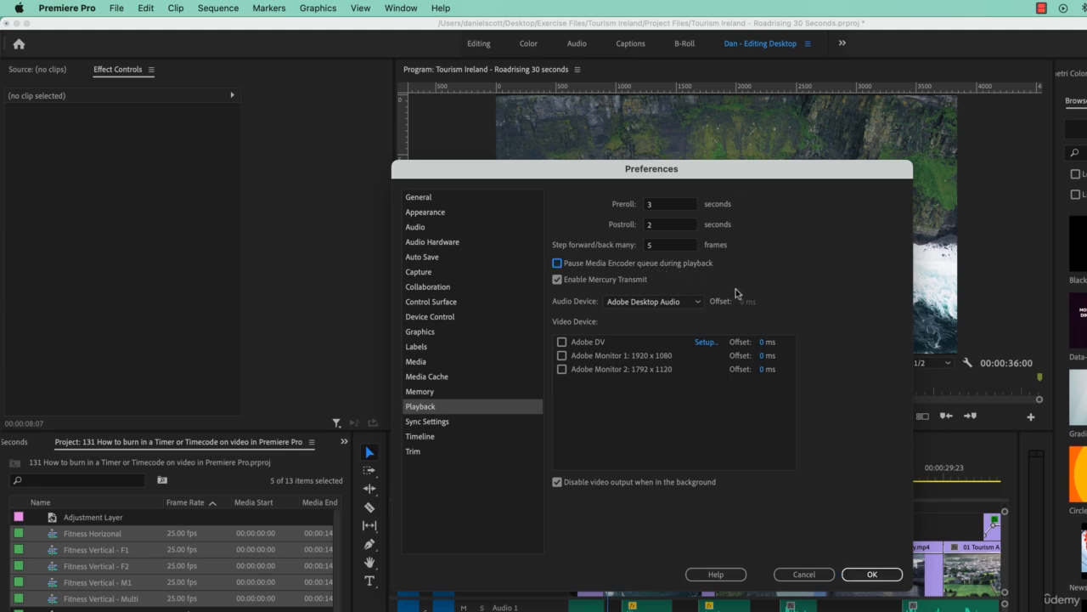
{"action": "left_click", "coordinate": [696, 267]}
{"action": "left_click", "coordinate": [884, 575]}
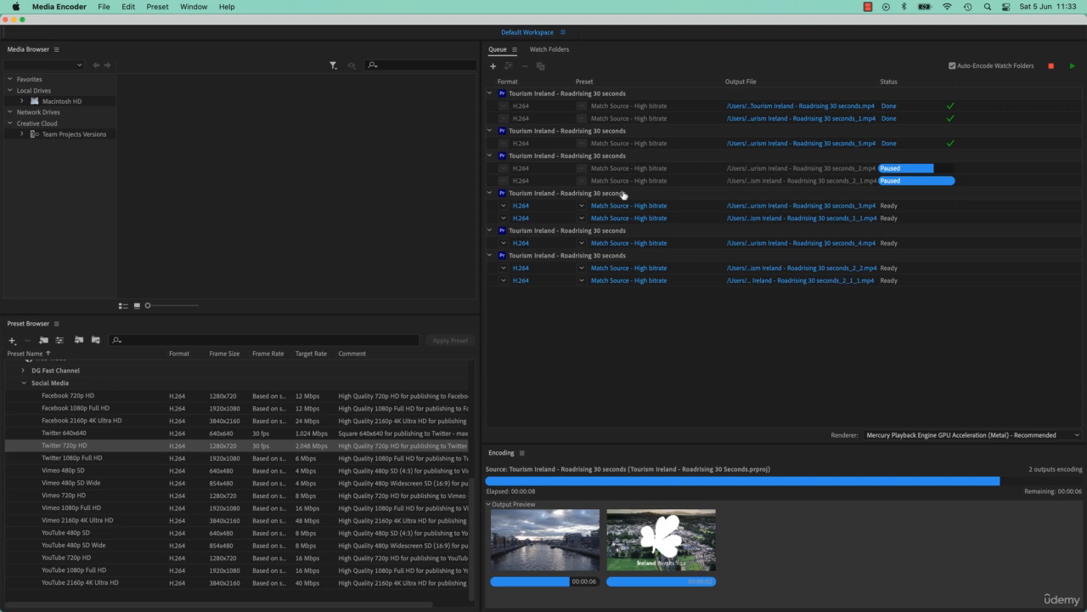
Step: Open the export settings of the first ready output, ending in _3.mp4, in the Media Encoder queue and examine its video settings
{"action": "mouse_move", "coordinate": [625, 208]}
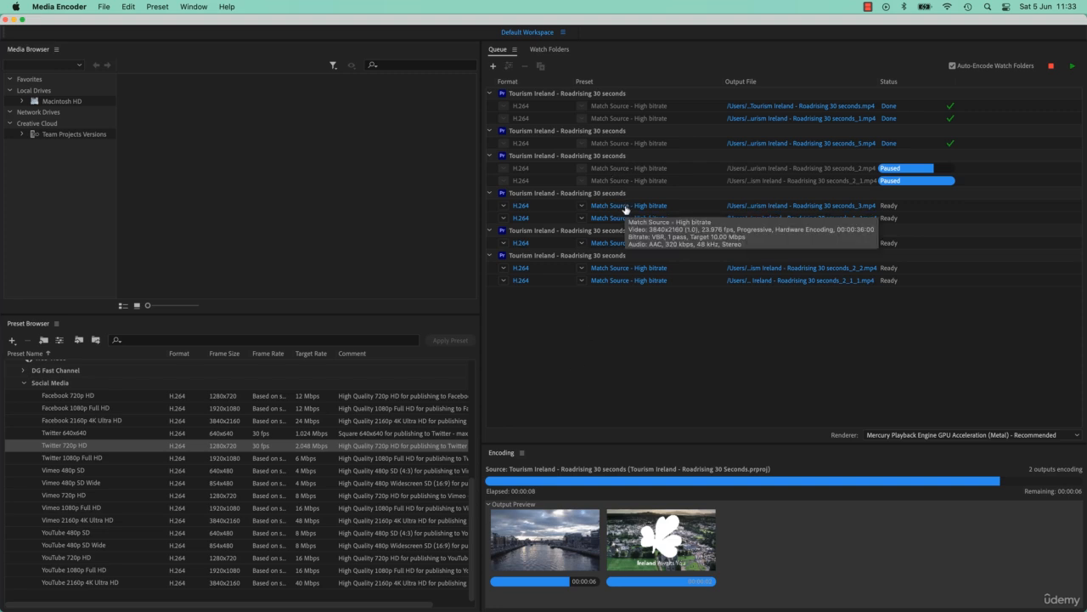
{"action": "left_click", "coordinate": [625, 208]}
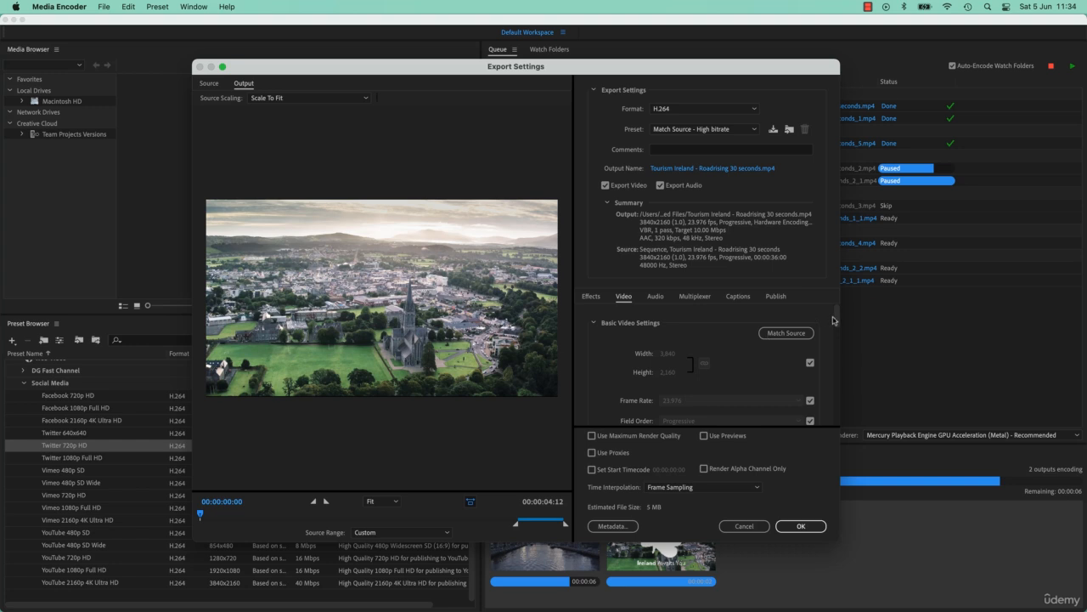
{"action": "mouse_move", "coordinate": [836, 320]}
{"action": "left_mouse_down"}
{"action": "mouse_move", "coordinate": [832, 379]}
{"action": "mouse_move", "coordinate": [834, 320]}
{"action": "left_mouse_up"}
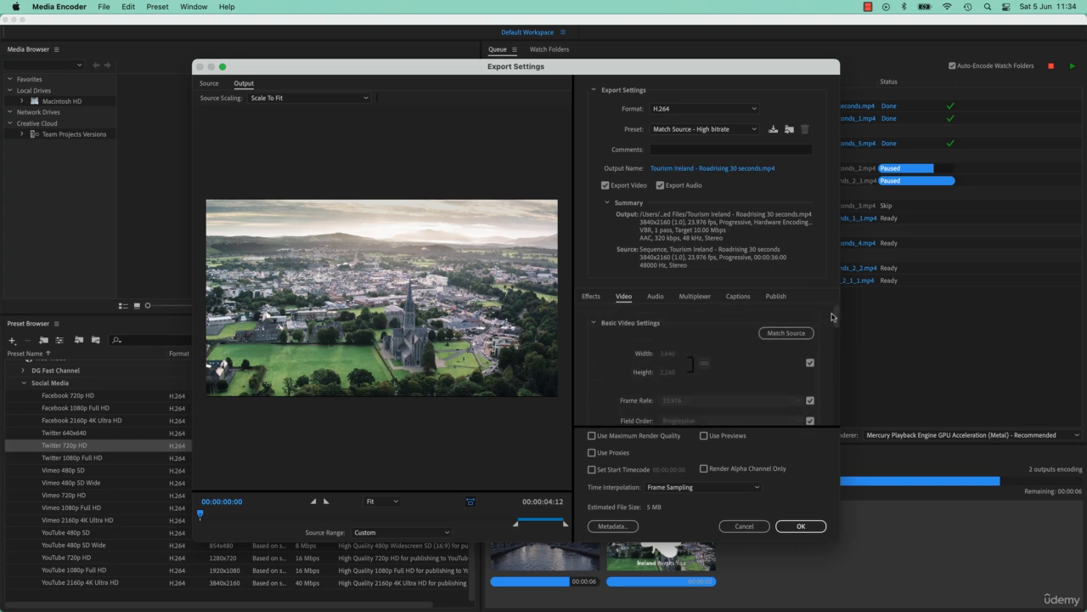